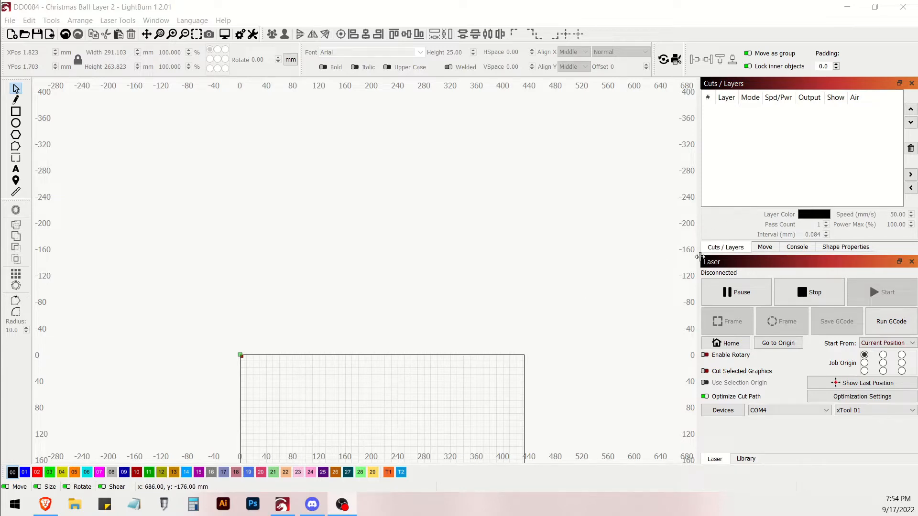
- Pan and zoom the empty workspace until the whole laser bed grid is centred and fills the view
scroll(379, 338, down, 5)
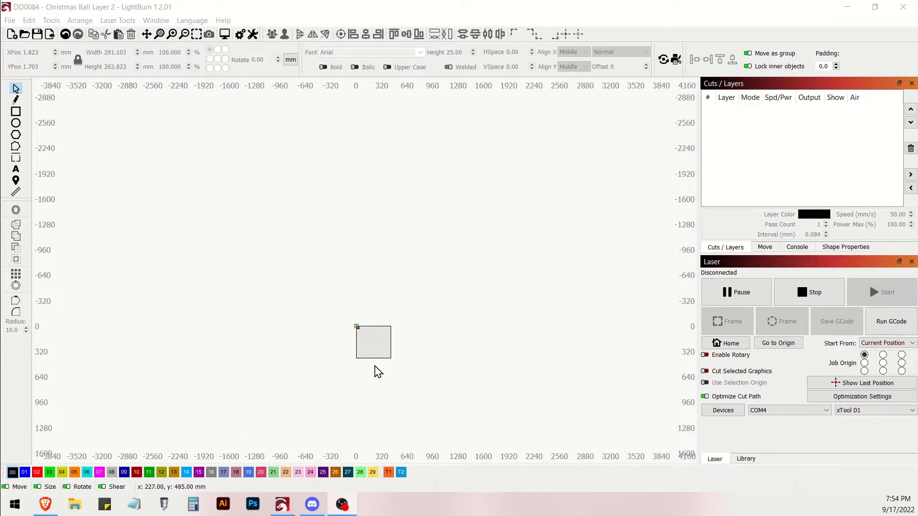
scroll(375, 369, up, 6)
scroll(370, 320, down, 6)
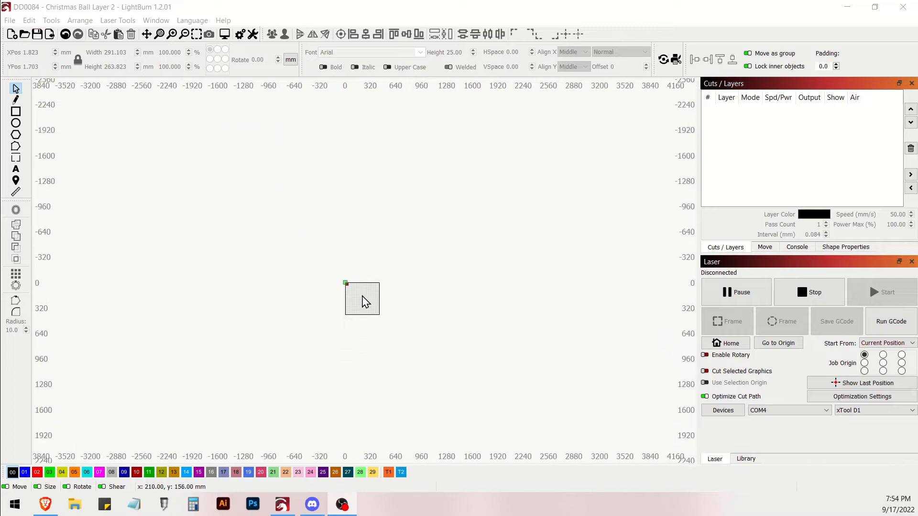
scroll(362, 246, up, 2)
scroll(362, 246, up, 3)
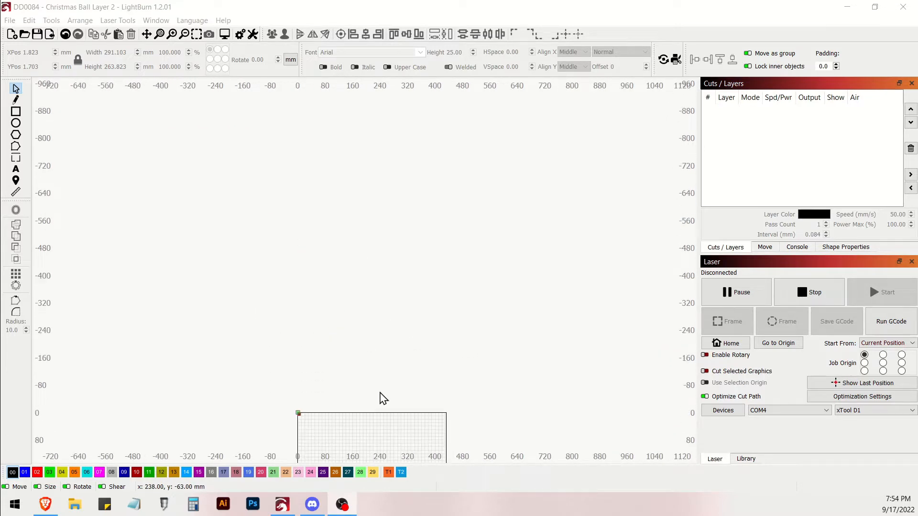
click(385, 436)
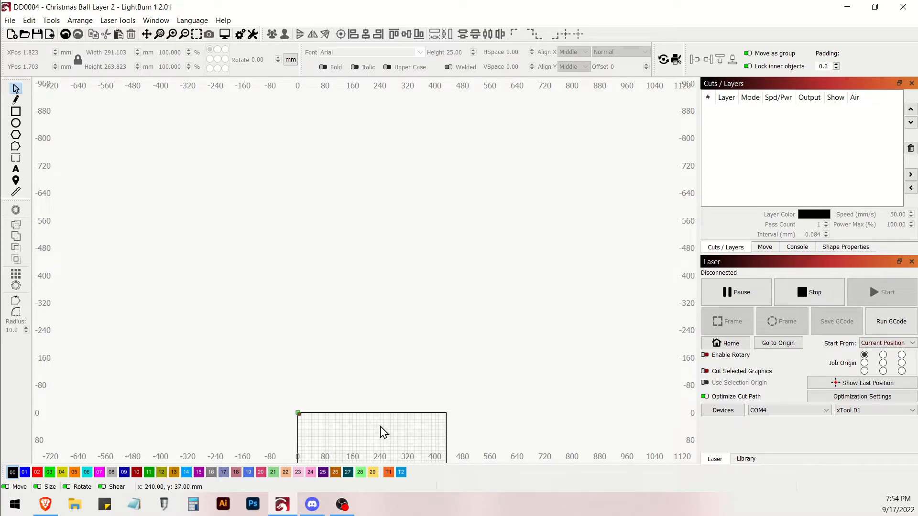
key(space)
drag(377, 432, 342, 213)
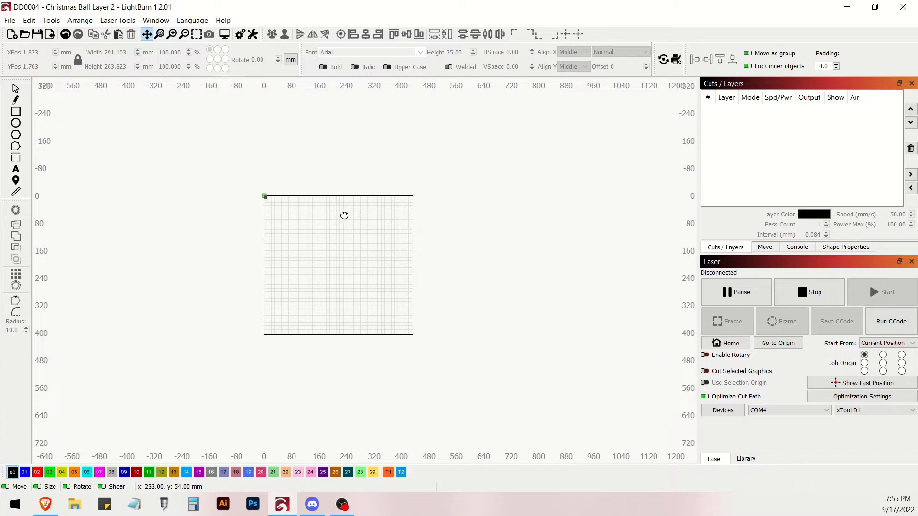
key(Escape)
scroll(343, 273, up, 5)
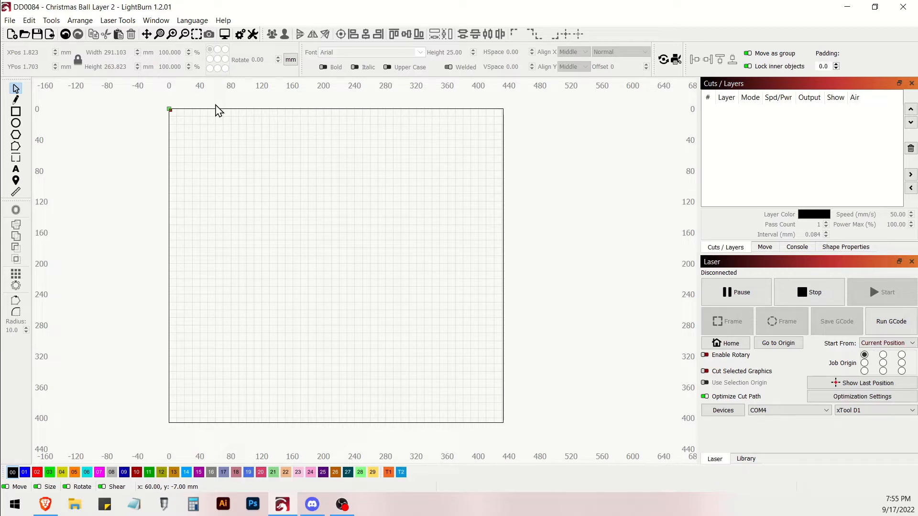
- Examine the display, units and grid options in the general settings, leaving them as they are
click(243, 35)
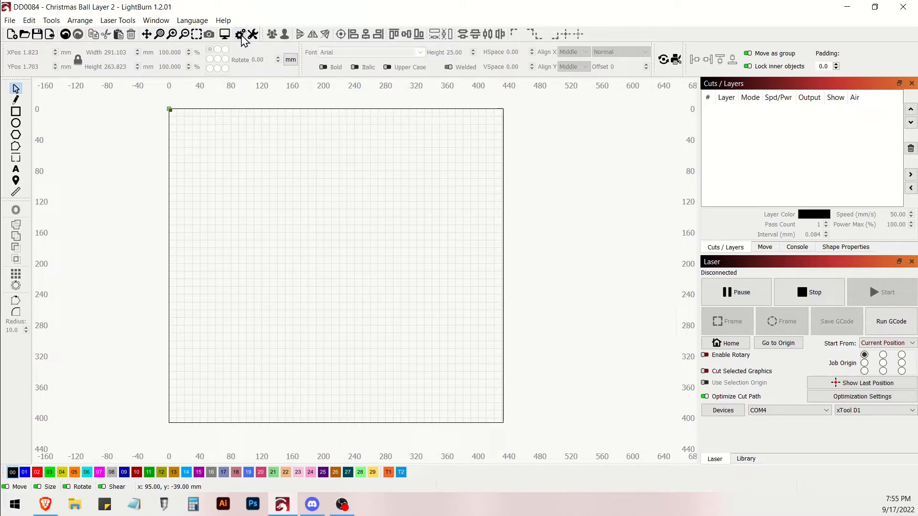
click(240, 35)
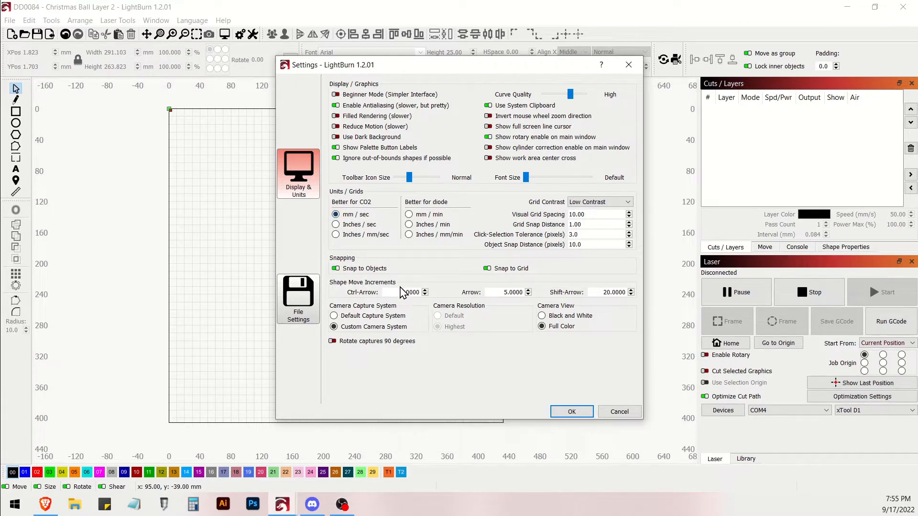
click(572, 412)
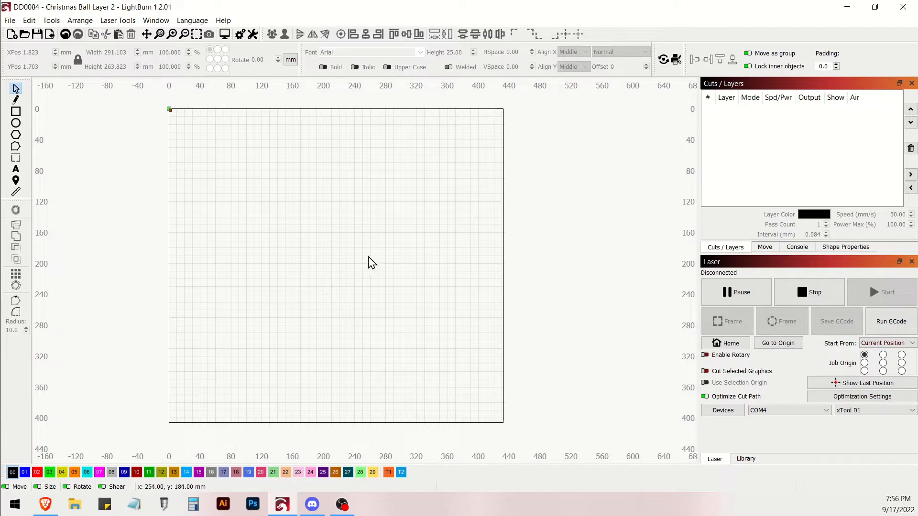
- Start opening a project and browse to the PNG folder inside DD0084-ChristmasBall
click(24, 35)
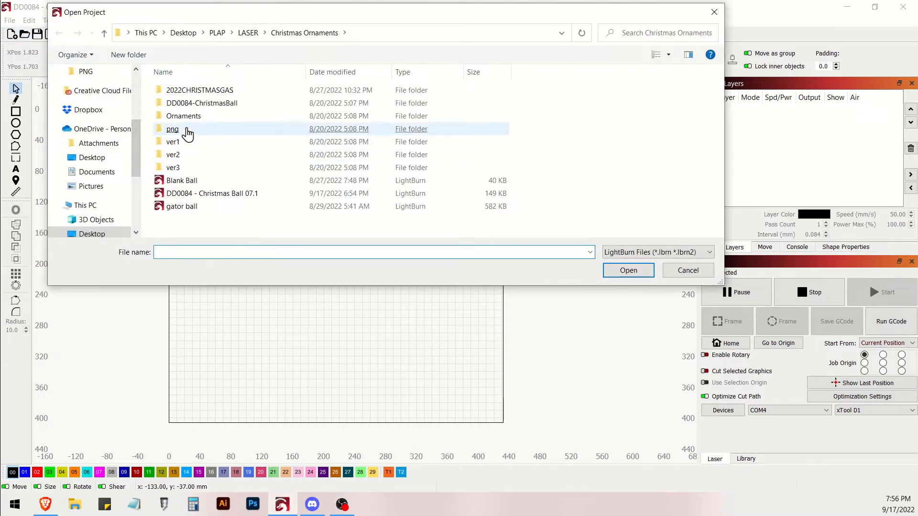
double_click(190, 110)
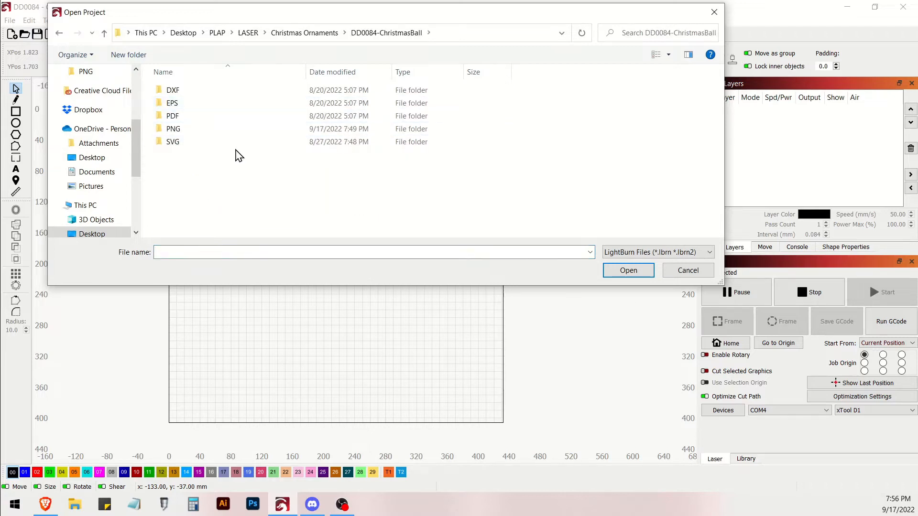
click(190, 137)
double_click(191, 137)
click(182, 134)
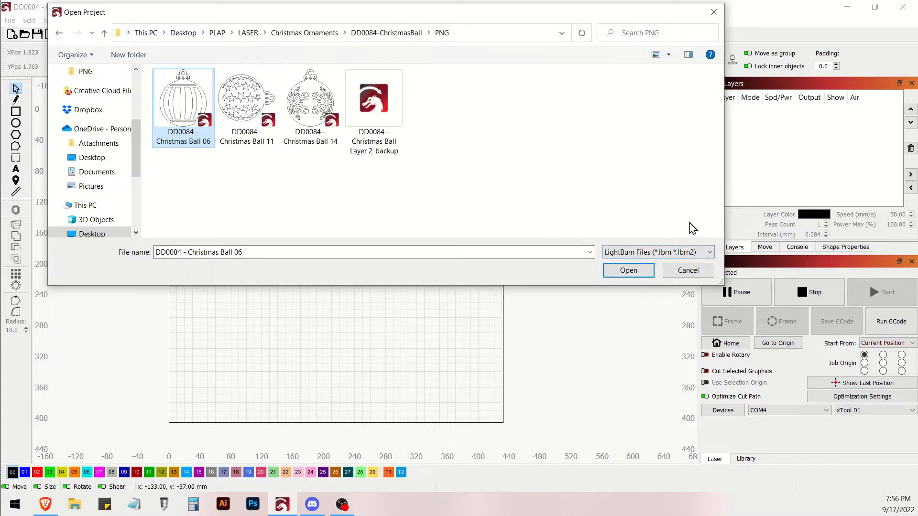
- Show all supported file types and open the plain ornament image DD0084 - Christmas Ball Layer 2
click(688, 259)
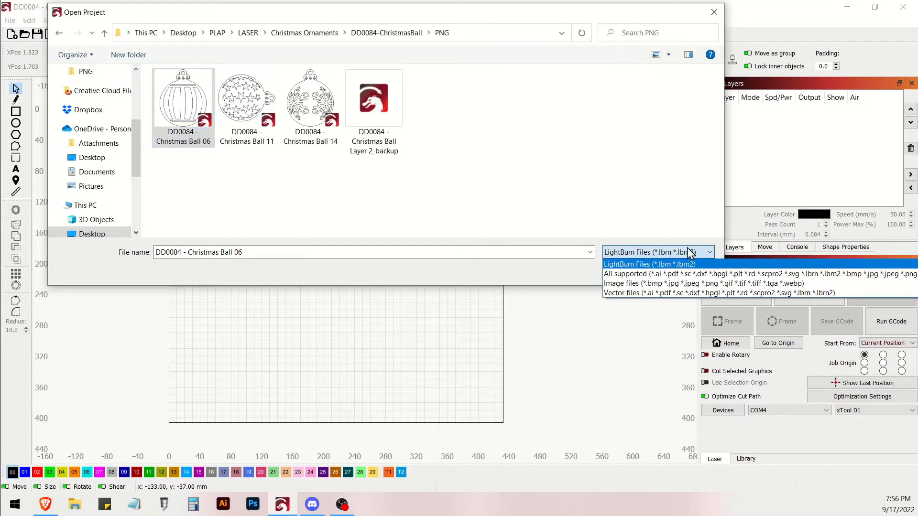
click(638, 273)
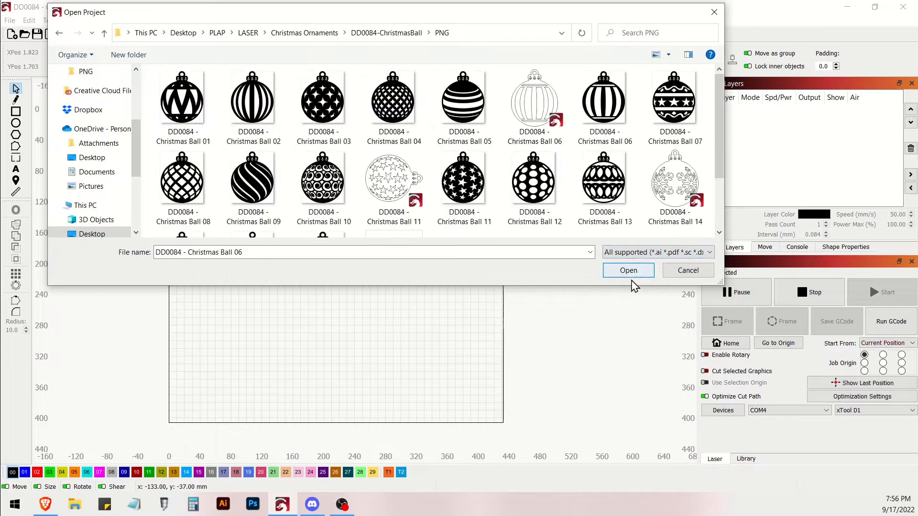
scroll(558, 185, down, 2)
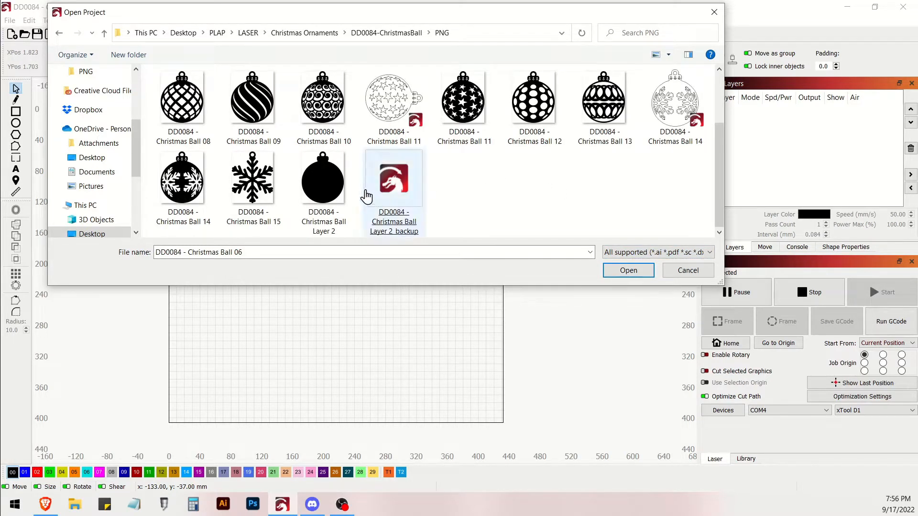
click(322, 189)
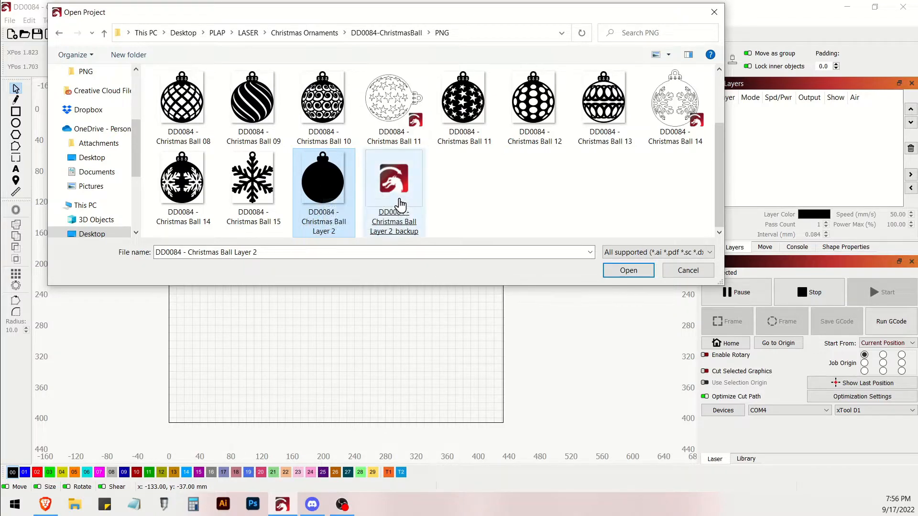
double_click(318, 182)
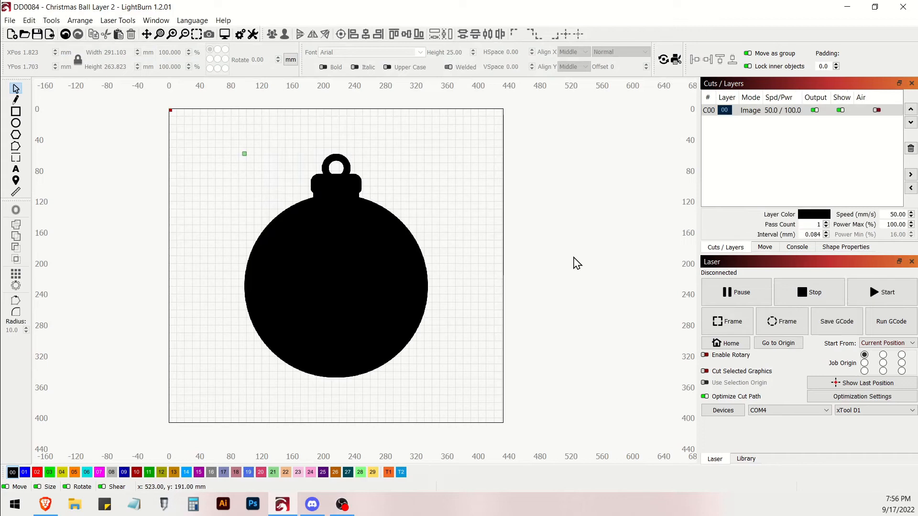
drag(213, 138, 434, 372)
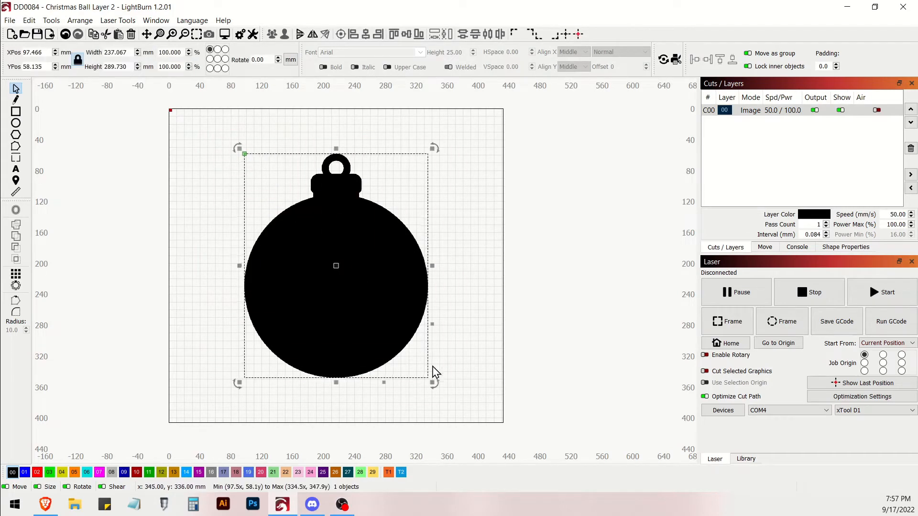
right_click(389, 321)
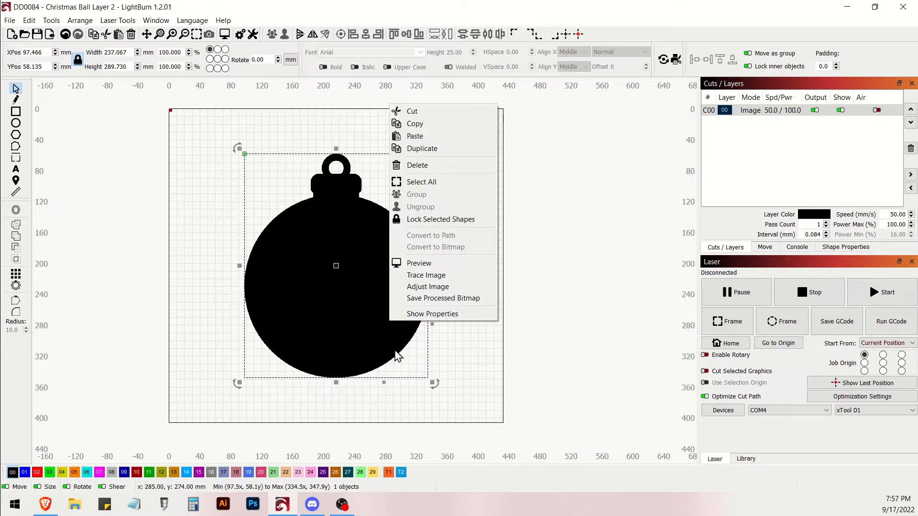
click(213, 252)
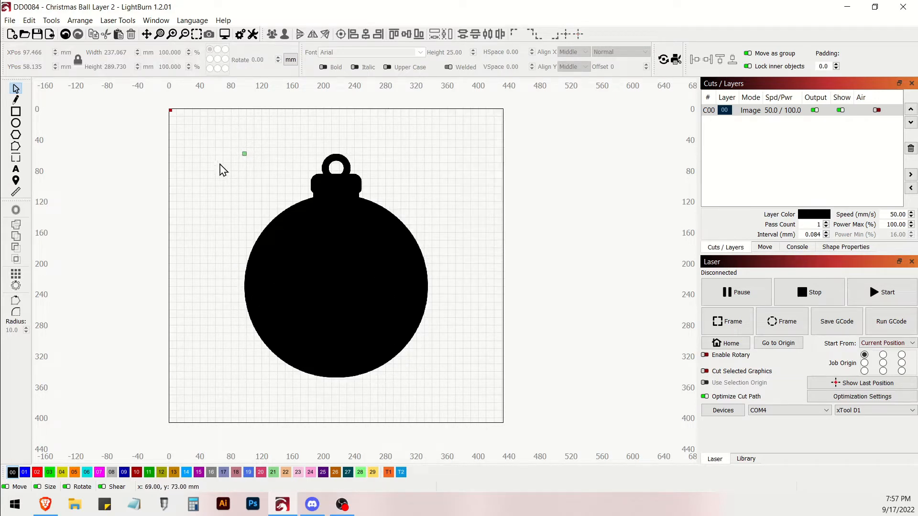
- Try tracing the selected ornament image with the default trace settings, inspecting its outline up close, and undo the trace
drag(192, 120, 499, 425)
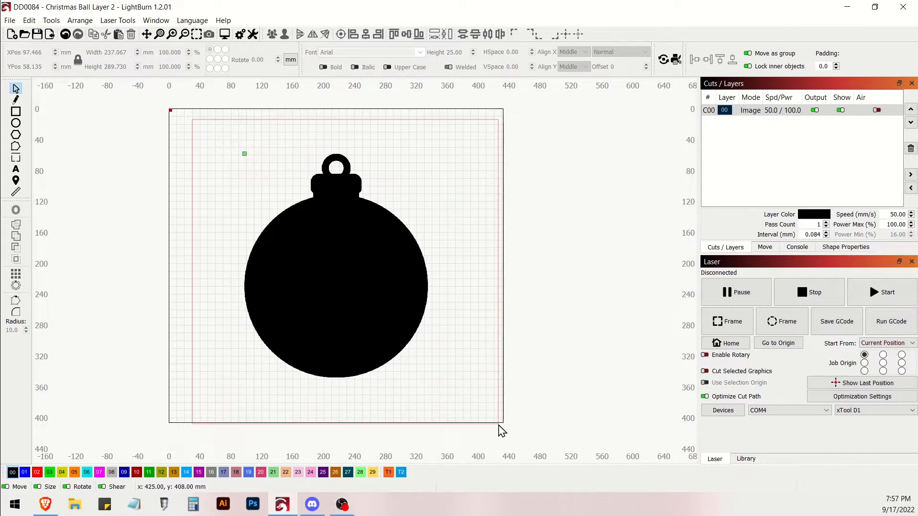
drag(499, 425, 496, 424)
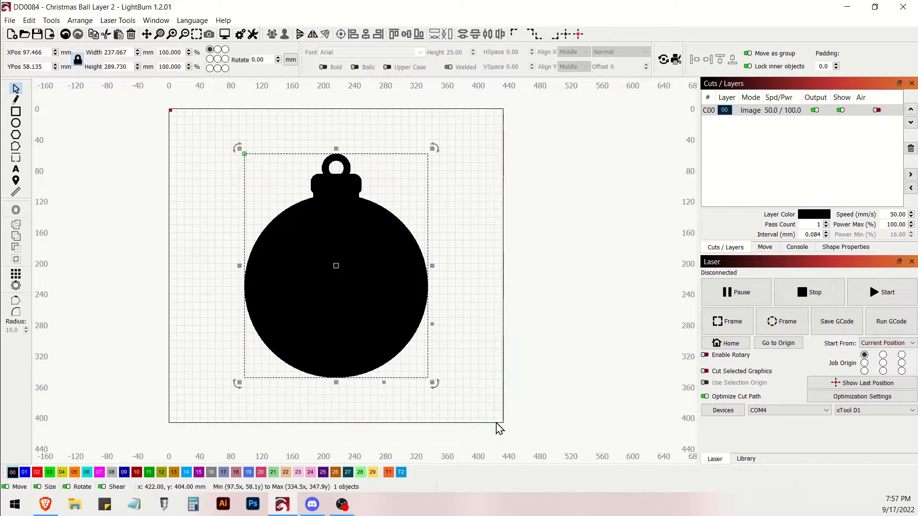
right_click(338, 291)
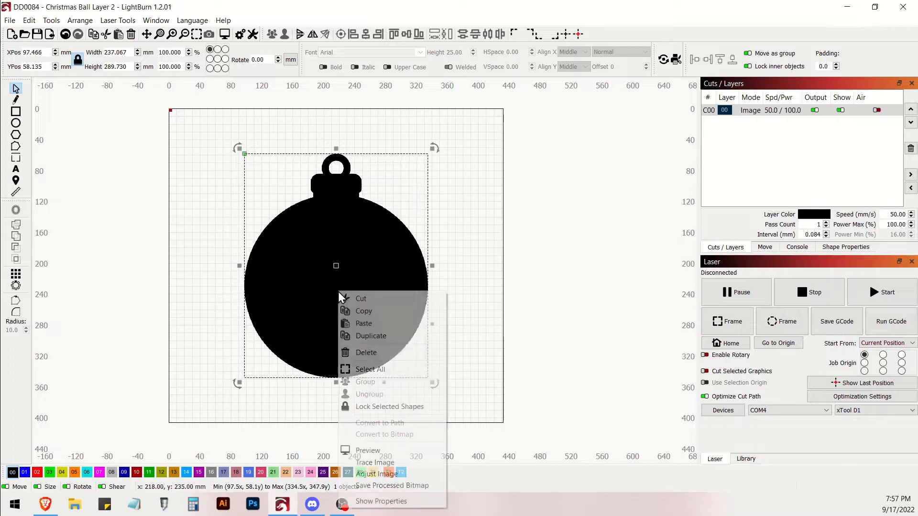
click(388, 463)
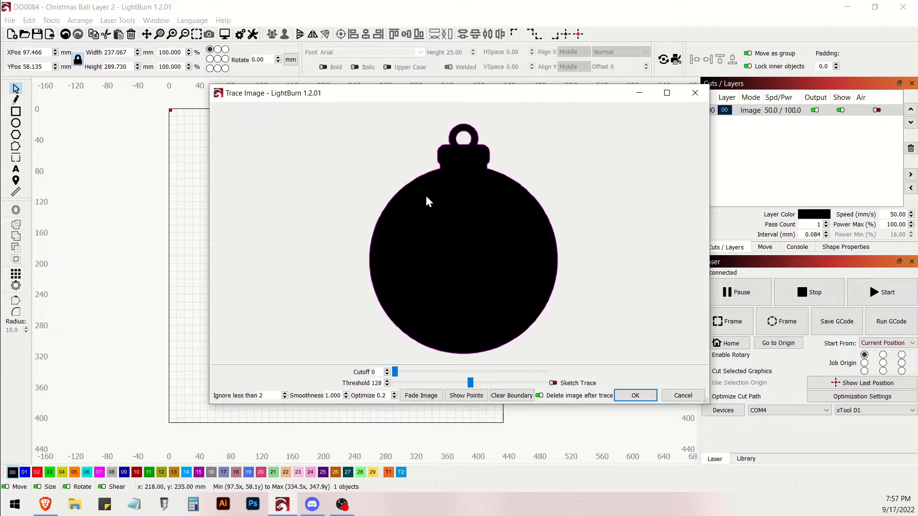
scroll(421, 191, up, 4)
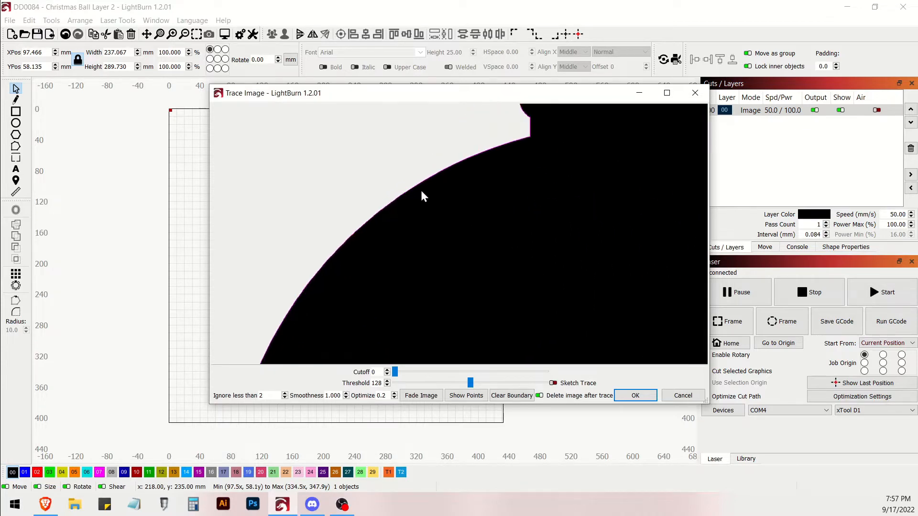
scroll(420, 188, down, 4)
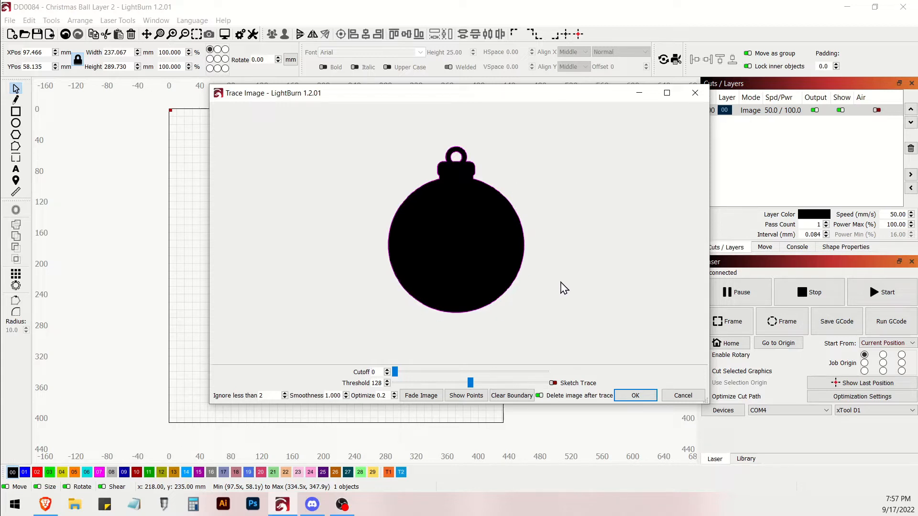
click(635, 396)
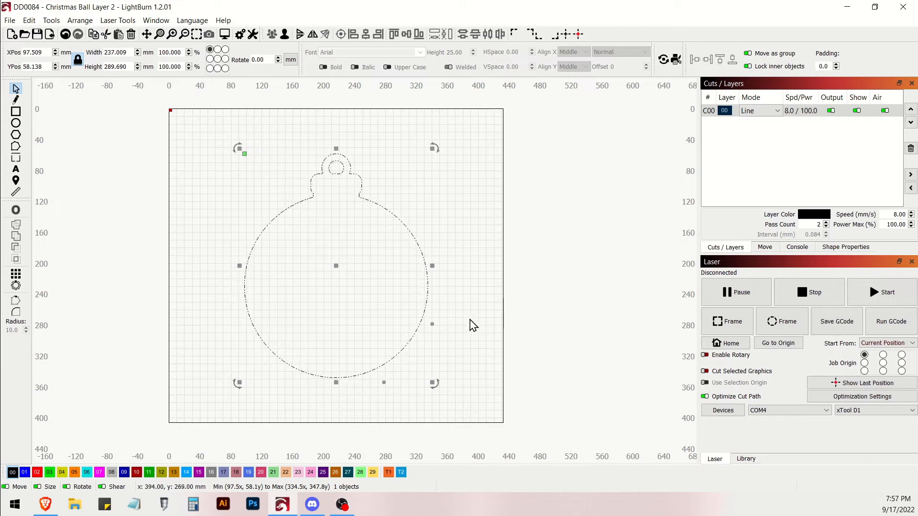
key(ctrl+z)
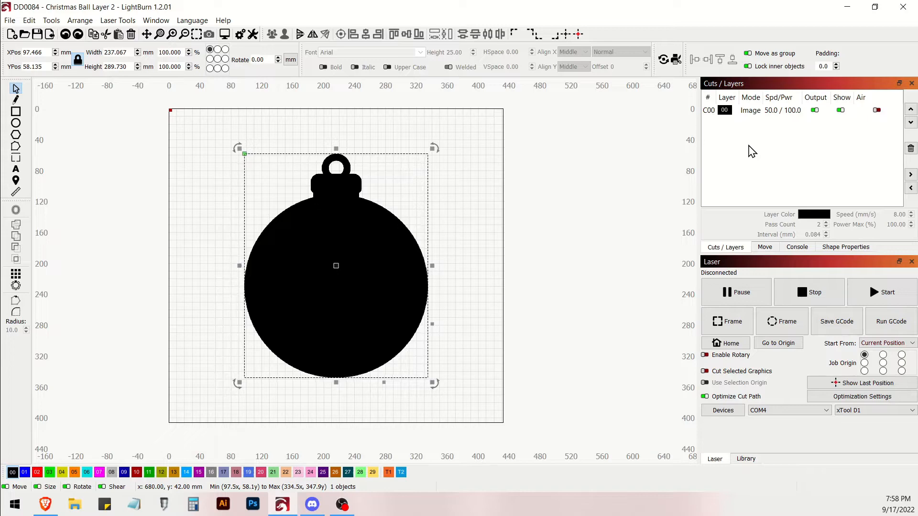
- Trace the black ornament image into vector outlines with the default settings, deleting the source image
right_click(326, 254)
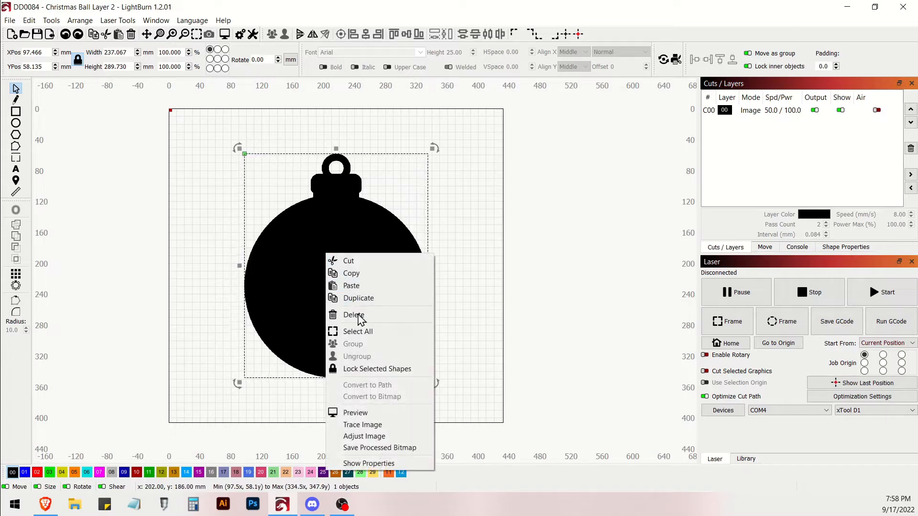
click(359, 425)
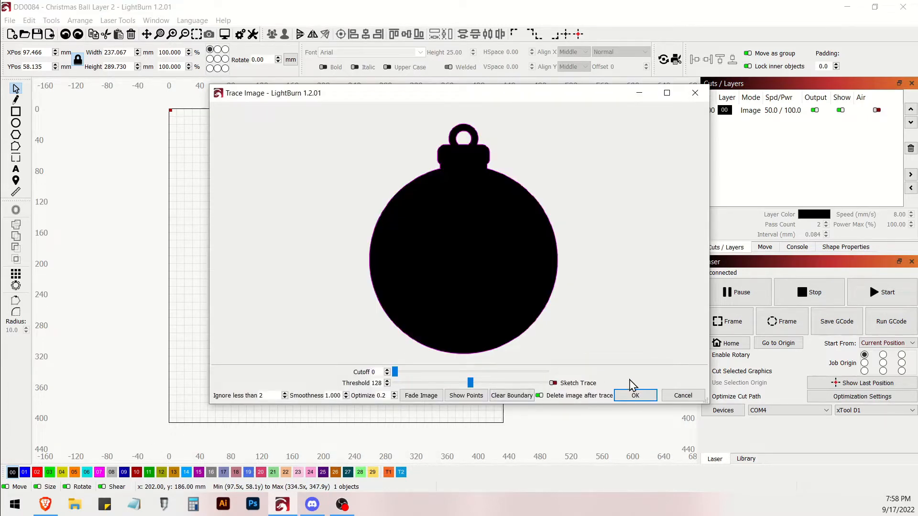
click(644, 401)
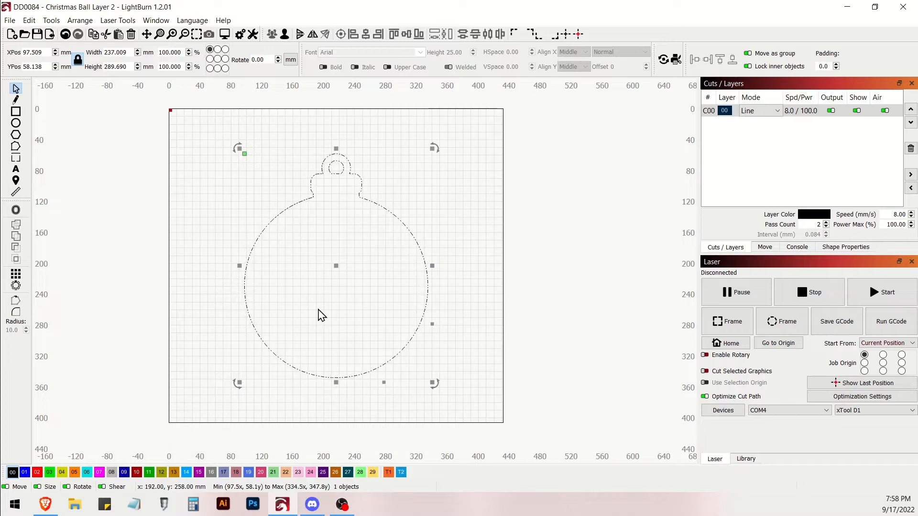
- Unlock the aspect ratio of the traced ornament outline and set its width to 75 mm
click(78, 63)
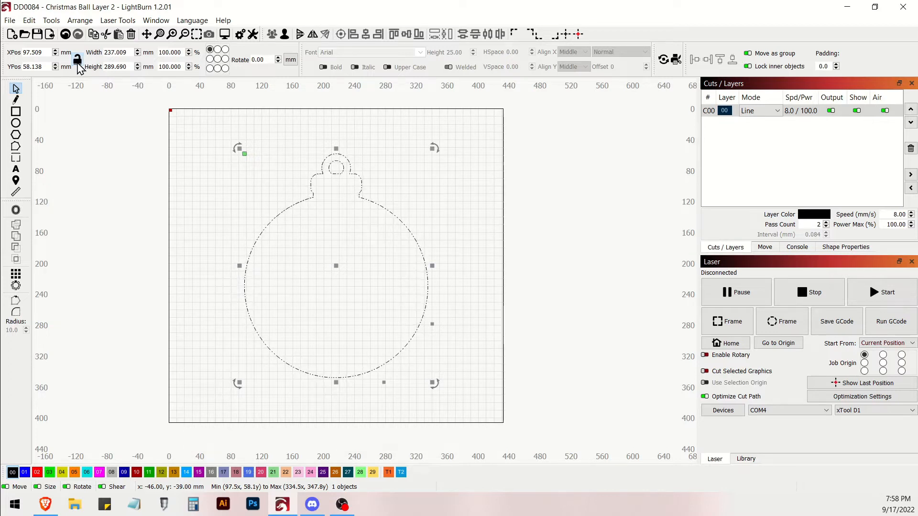
click(77, 60)
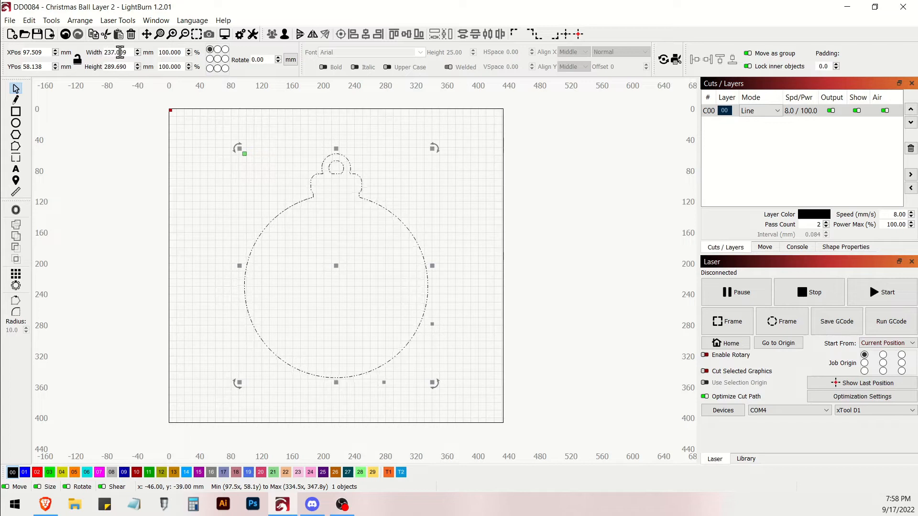
drag(129, 53, 102, 52)
text(75)
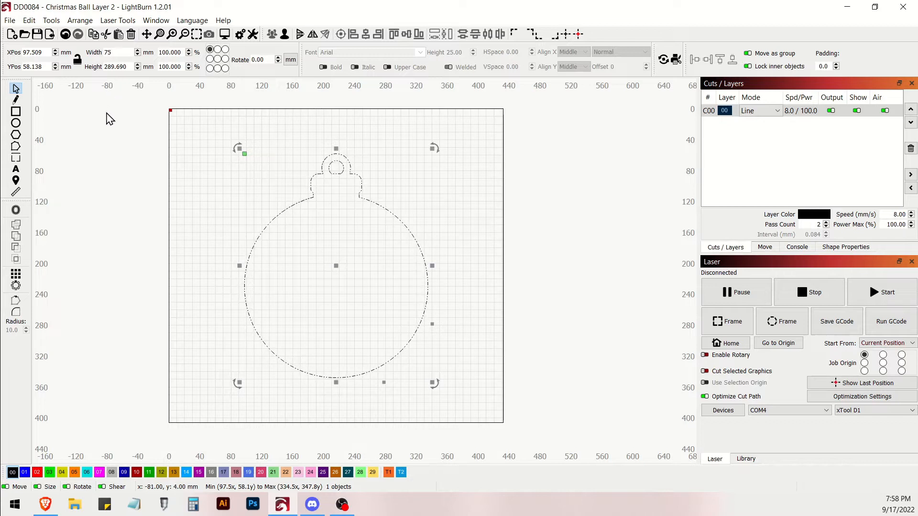
key(Tab)
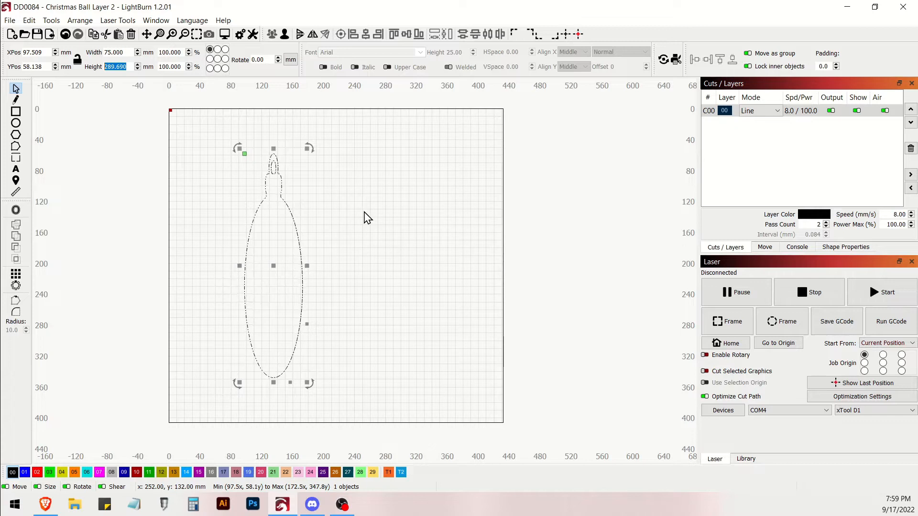
- Undo the ornament outline's width change, lock its aspect ratio and set its height to 86.593 mm
key(ctrl+z)
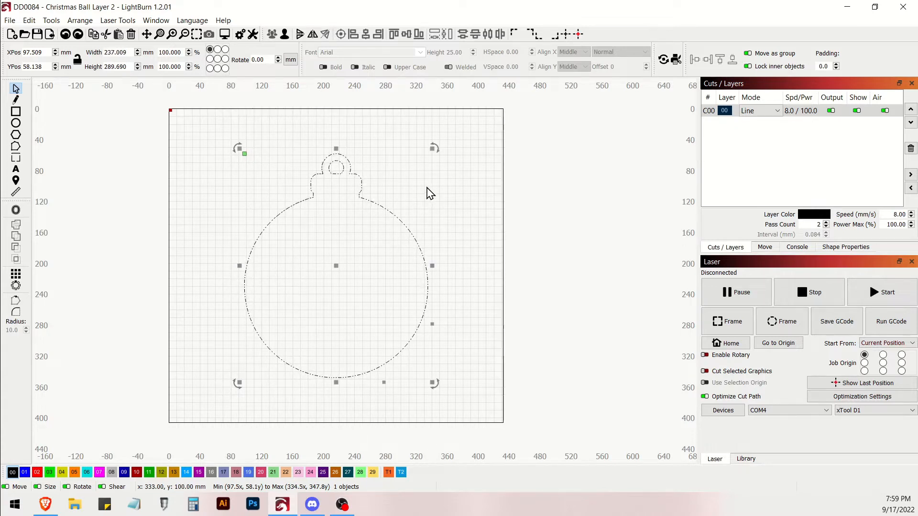
click(77, 59)
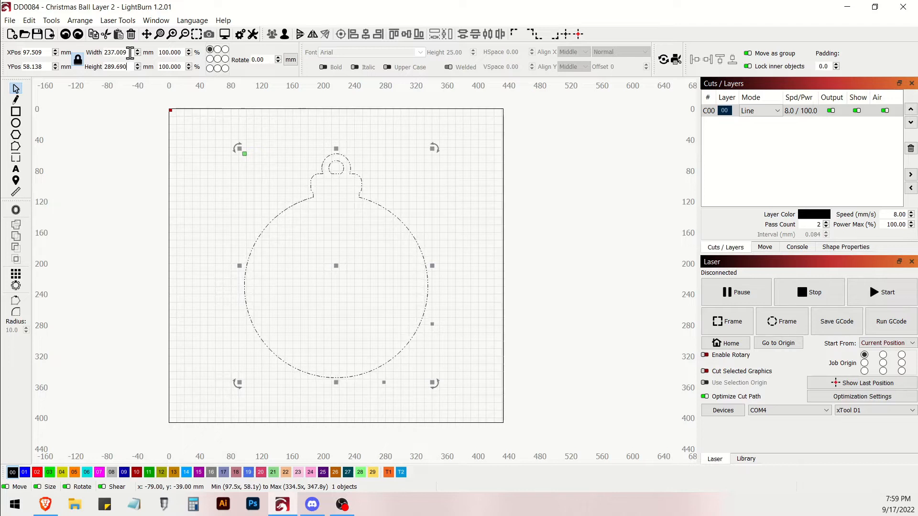
drag(129, 52, 98, 56)
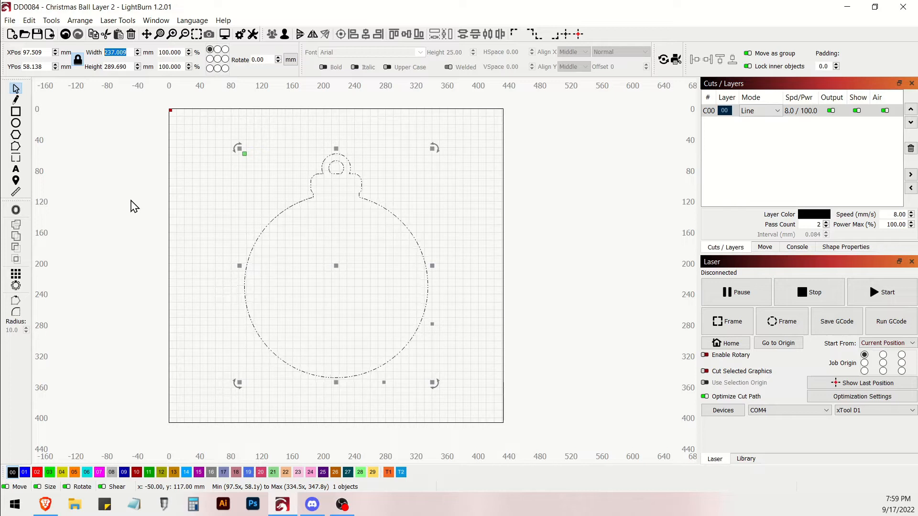
click(128, 67)
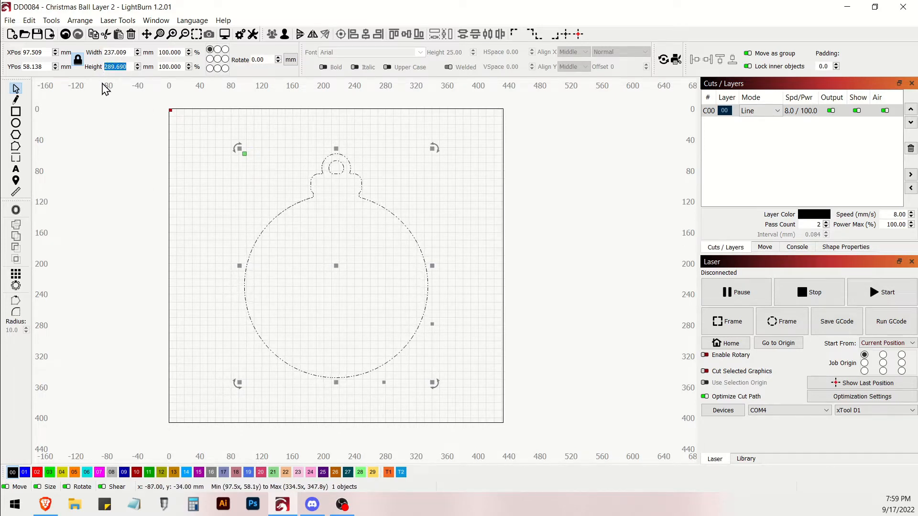
text(86.593)
key(Tab)
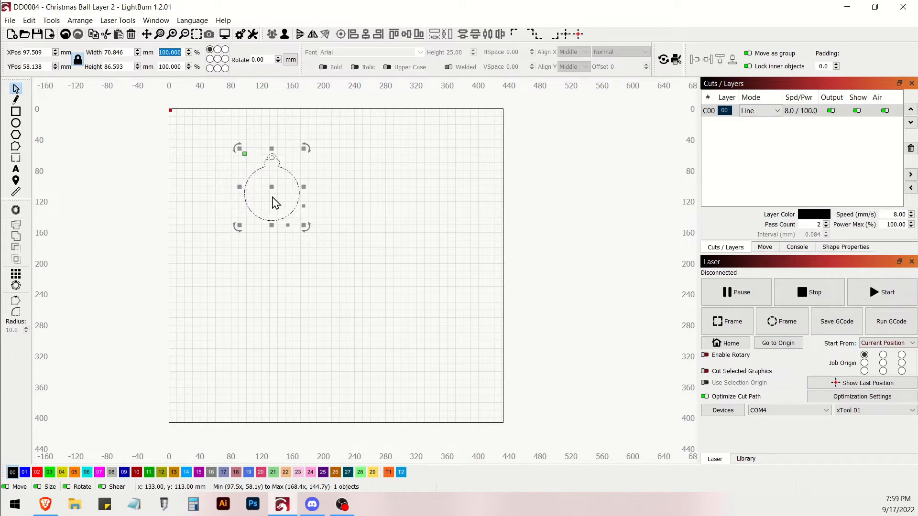
- Move the ornament outline to the bed's upper-left corner and place a copy directly beside it
drag(272, 188, 202, 151)
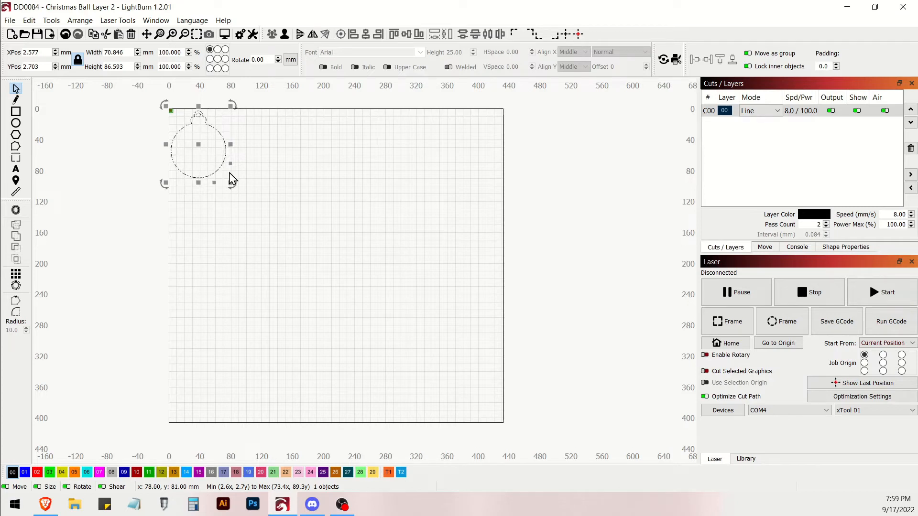
key(ctrl+v)
drag(229, 172, 259, 152)
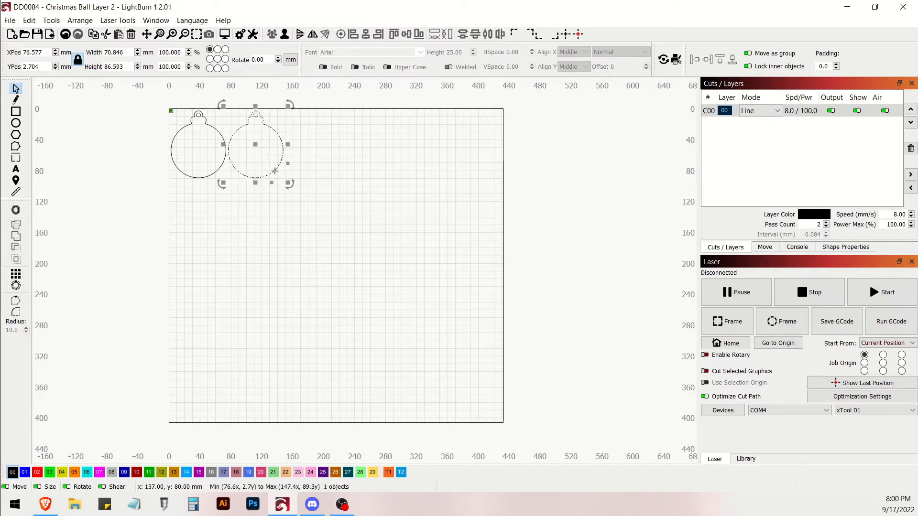
- Duplicate the pair of ornaments and place the copies beside the originals, forming a row of four
click(303, 211)
drag(319, 185, 149, 94)
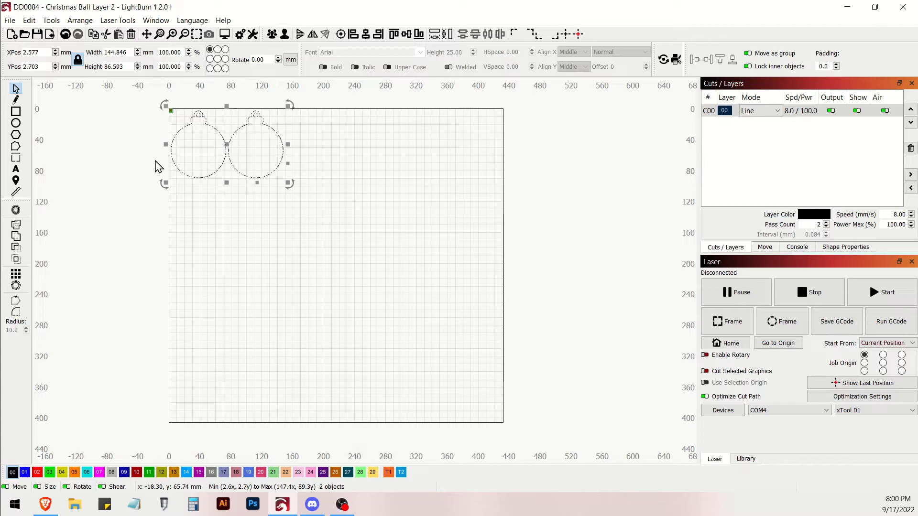
key(ctrl+c)
key(ctrl+v)
drag(155, 158, 343, 150)
click(371, 219)
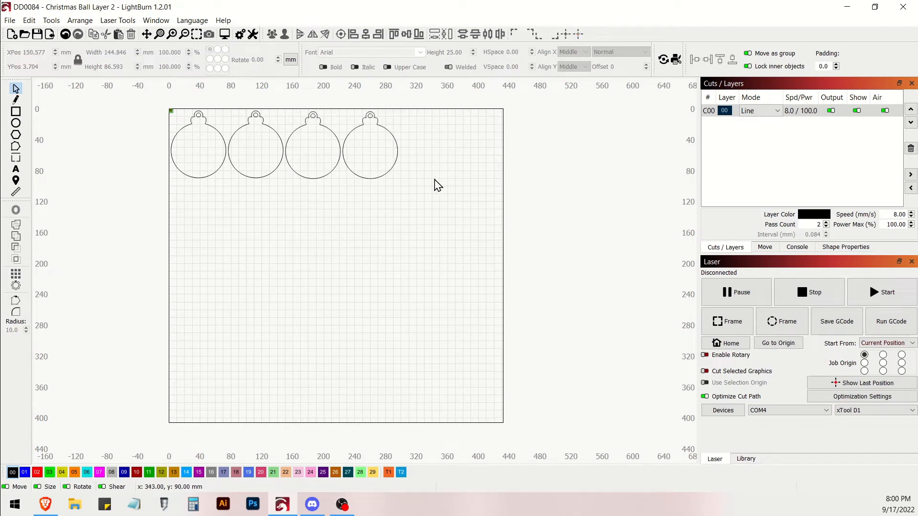
- Duplicate the row of four ornaments twice, stacking the copies below it to form three rows
drag(434, 190, 151, 102)
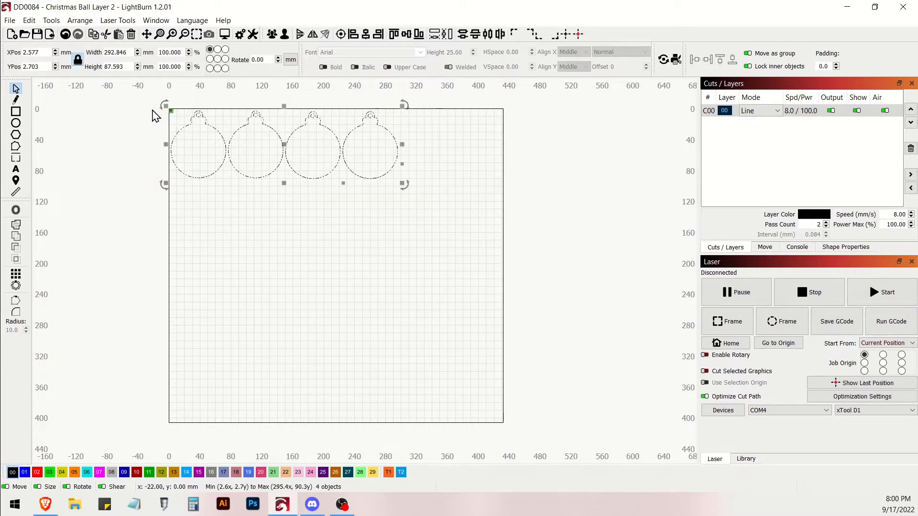
key(ctrl+c)
key(ctrl+v)
drag(186, 167, 287, 220)
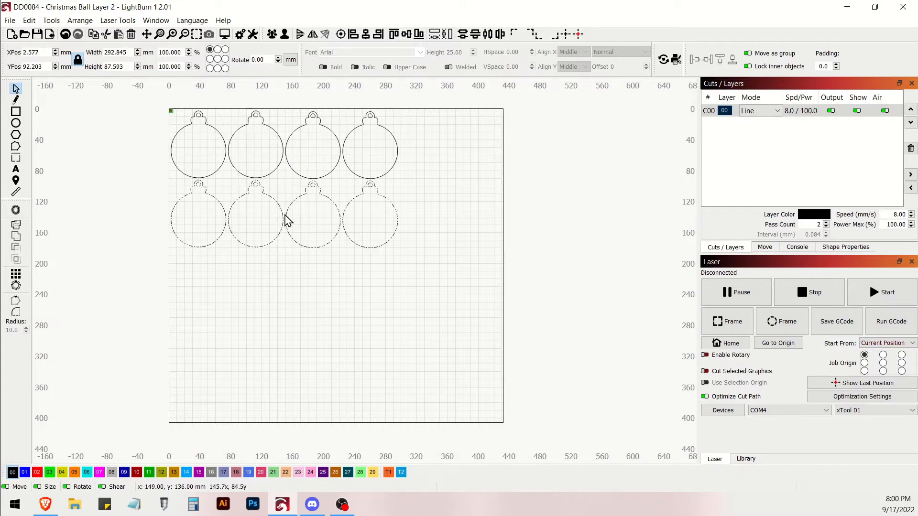
drag(287, 221, 286, 220)
key(ctrl+v)
drag(285, 215, 284, 284)
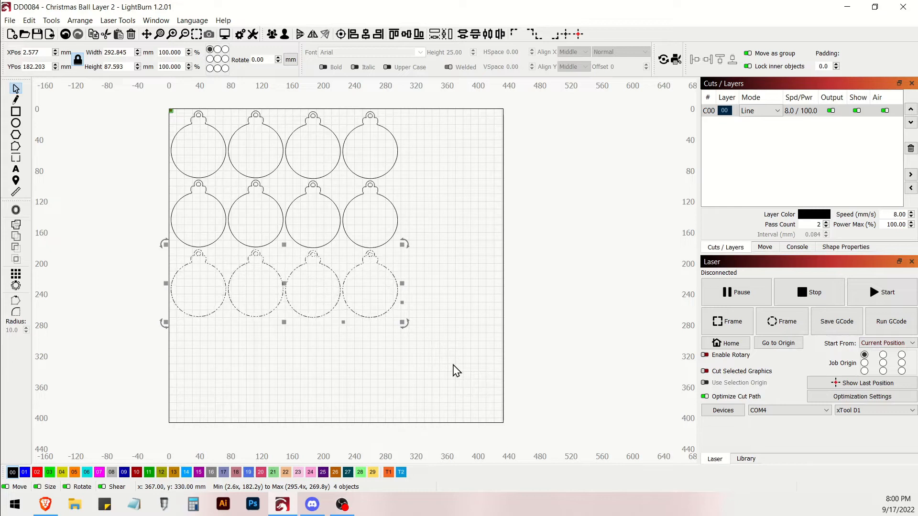
click(426, 380)
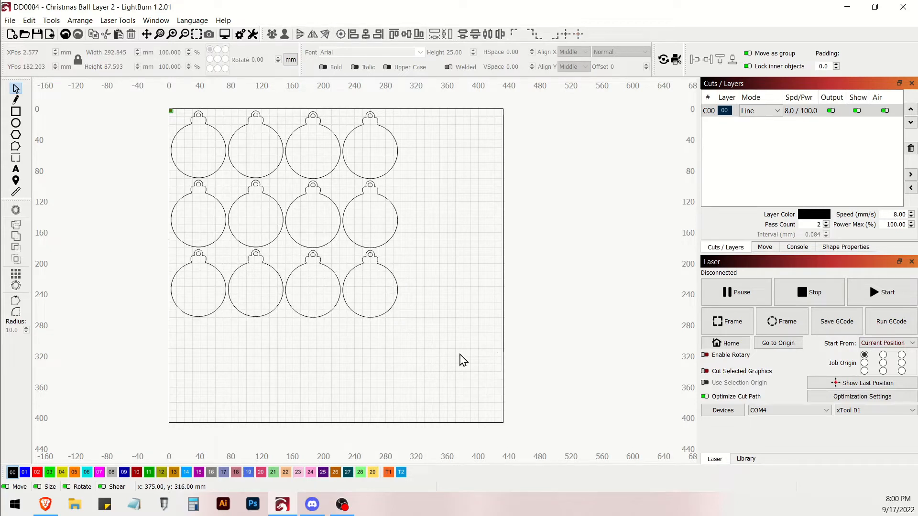
- Select all the ornaments and set the cut speed of layer C00 to 4 mm/sec
drag(455, 327, 159, 102)
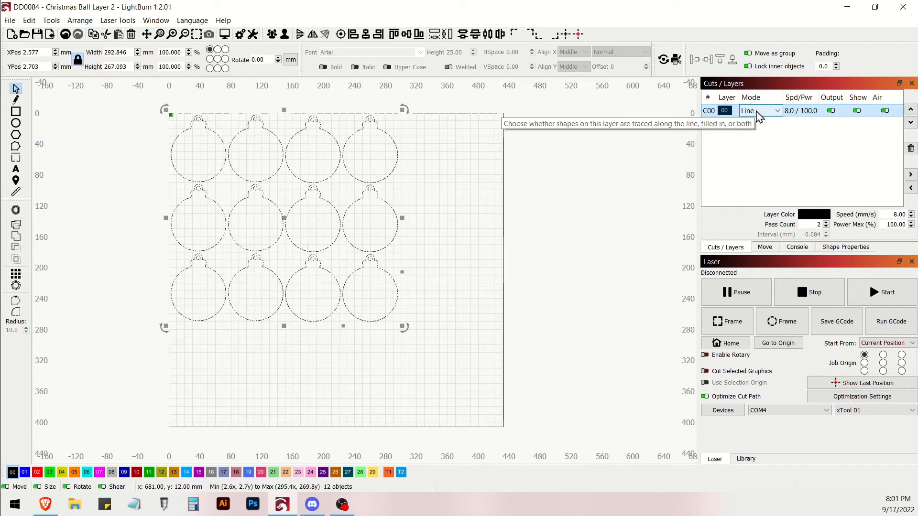
double_click(798, 114)
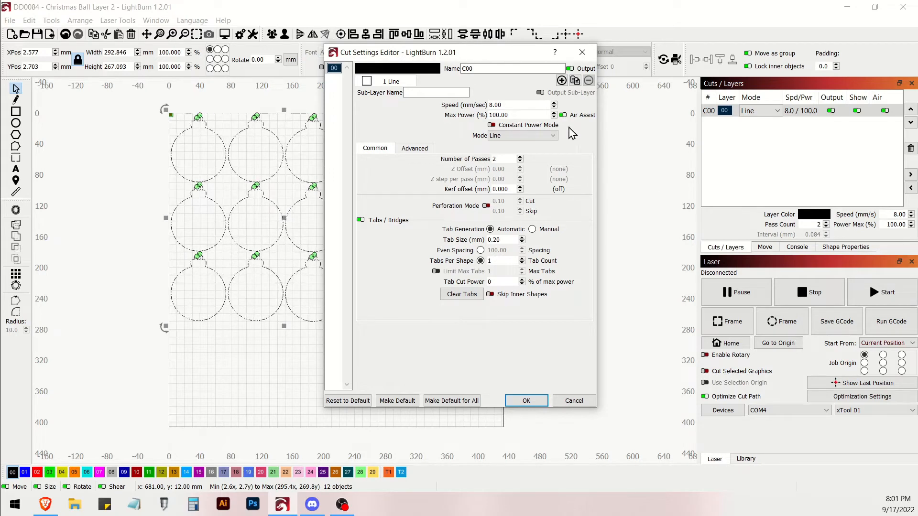
drag(512, 105, 491, 105)
text(4)
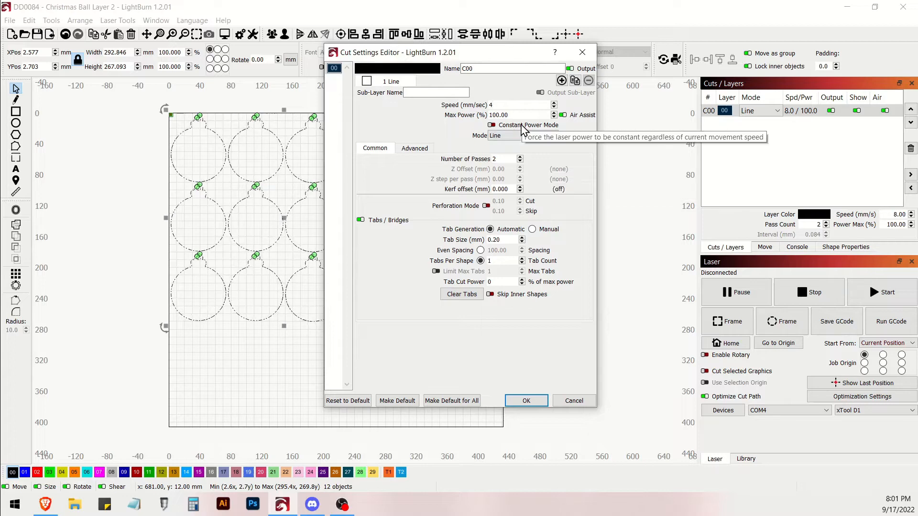
click(526, 401)
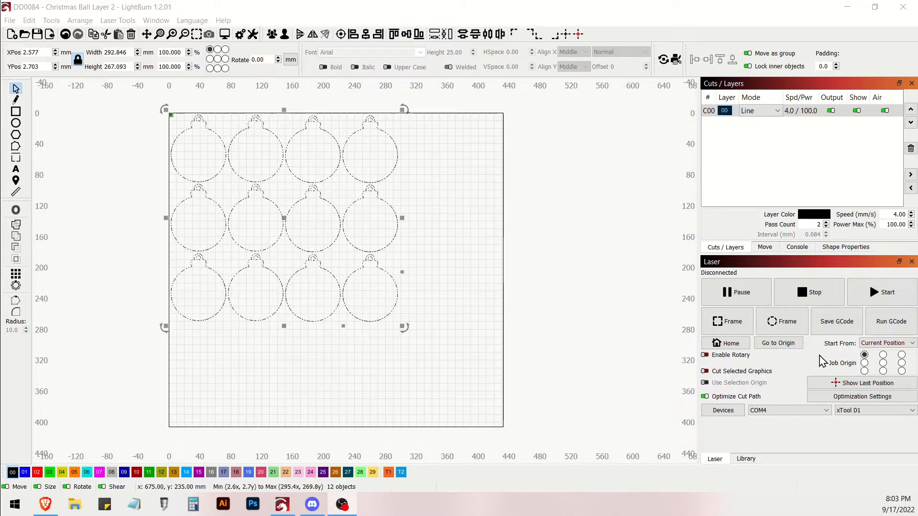
- Keep the job starting from Current Position, try the lower-right and centre job origins, and restore the upper-left origin
click(885, 346)
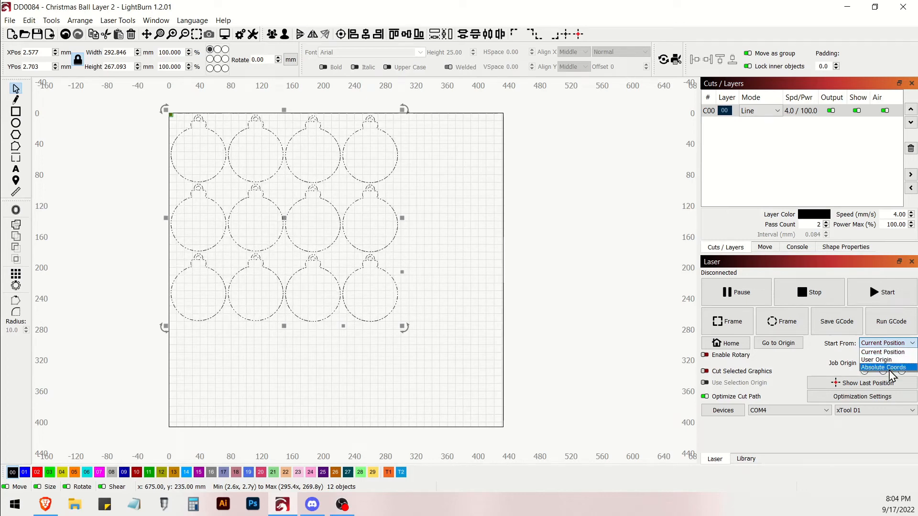
click(888, 351)
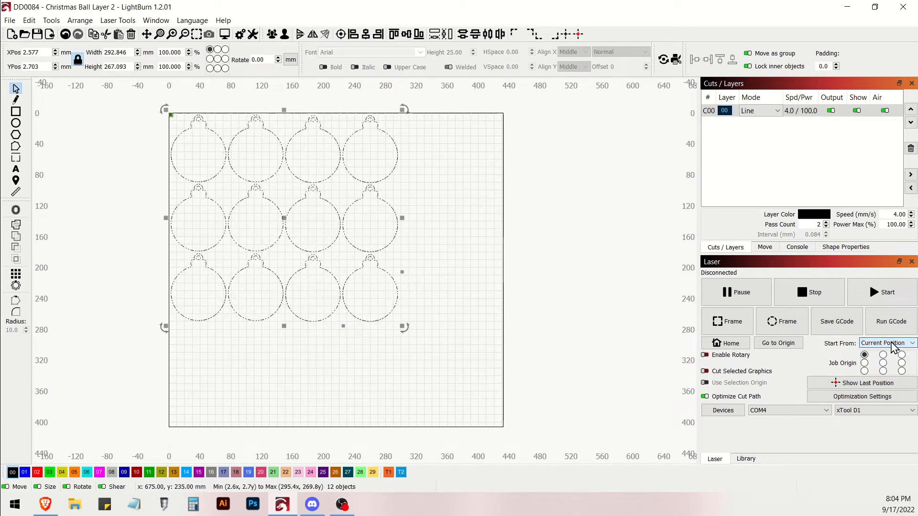
click(864, 362)
click(901, 371)
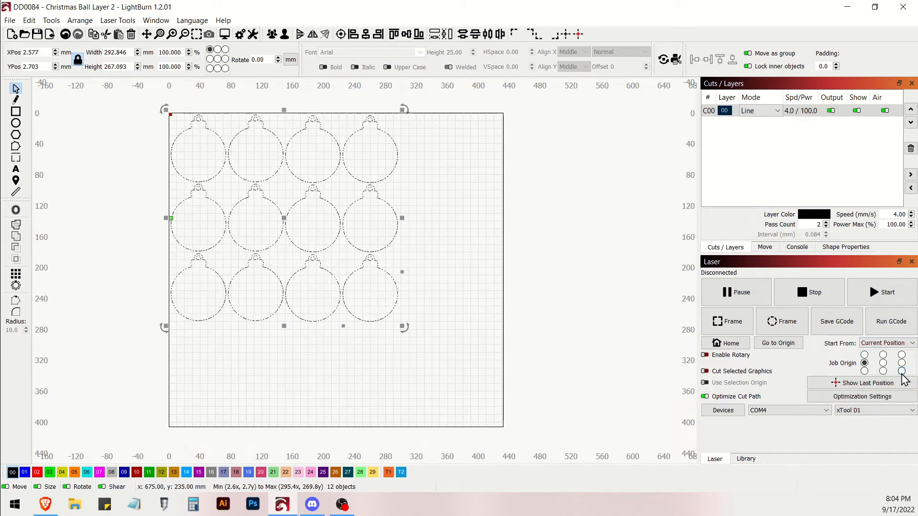
click(864, 355)
click(883, 363)
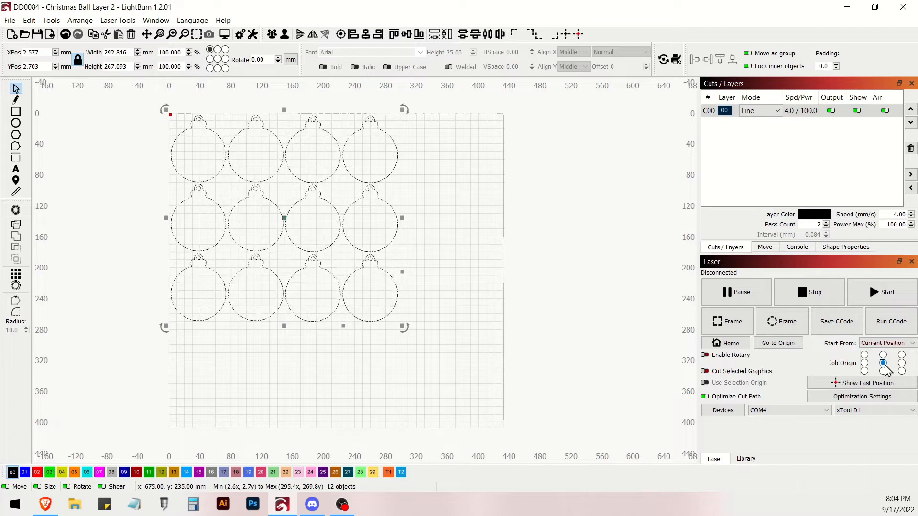
click(864, 355)
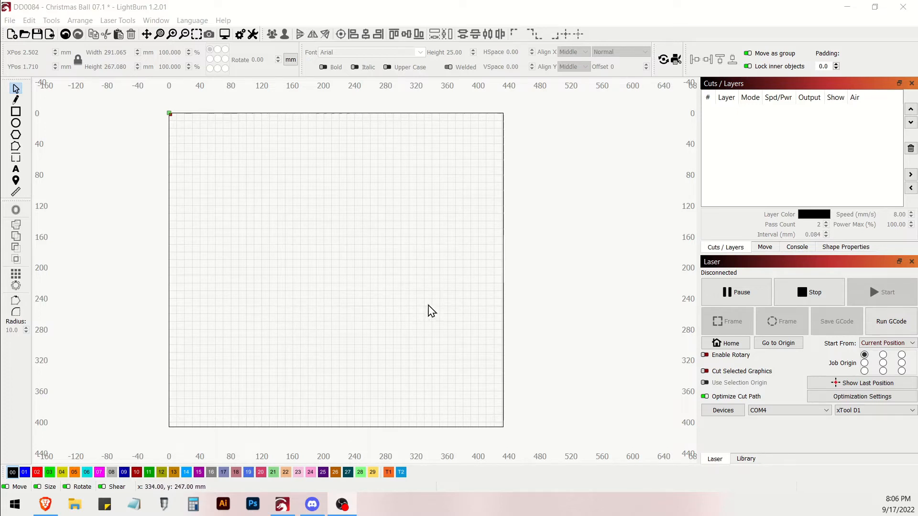
drag(457, 305, 152, 93)
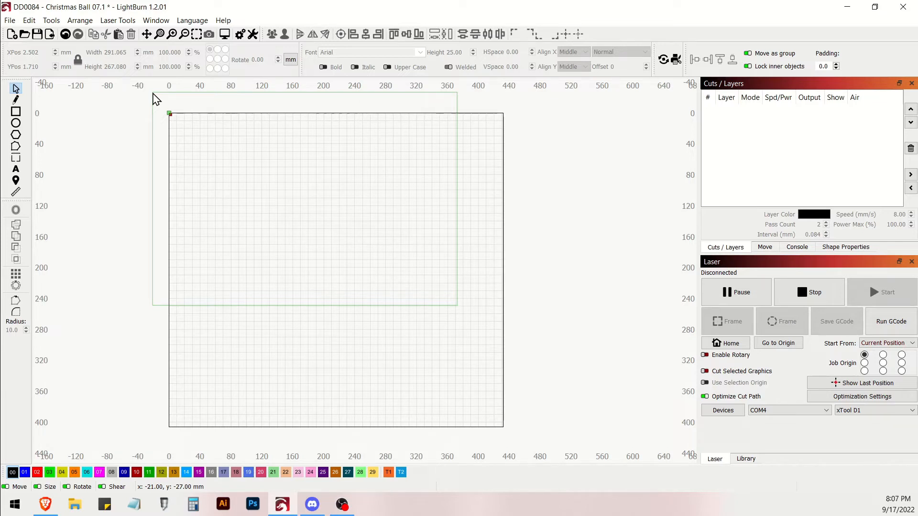
drag(153, 94, 154, 95)
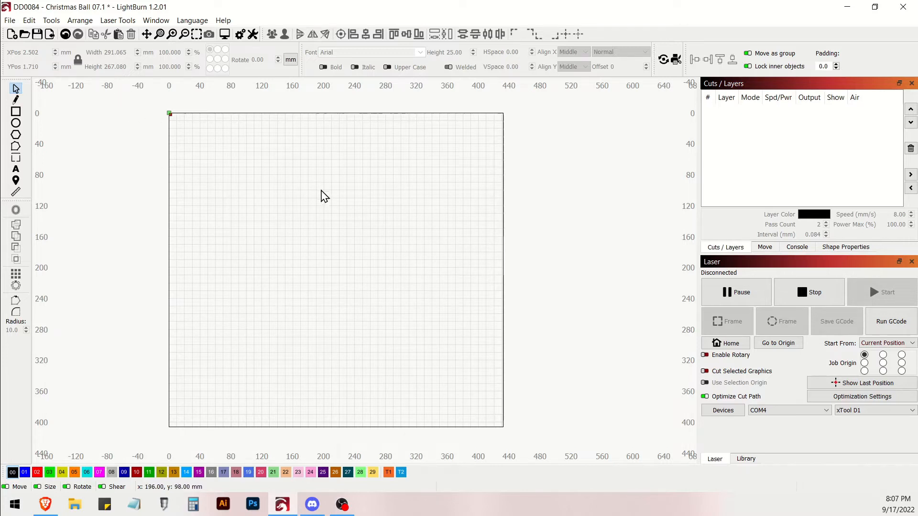
- Start opening a file, show all supported file types and browse to the PNG folder inside DD0084-ChristmasBall
click(23, 36)
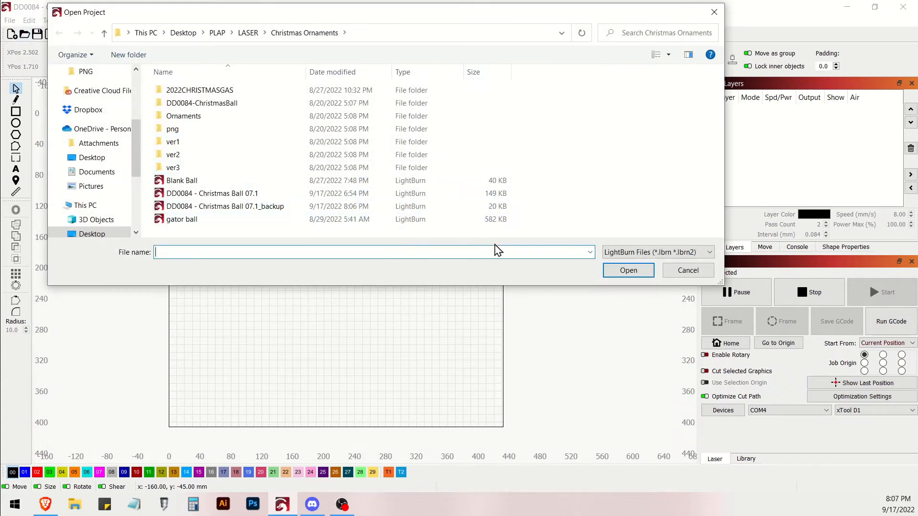
click(631, 253)
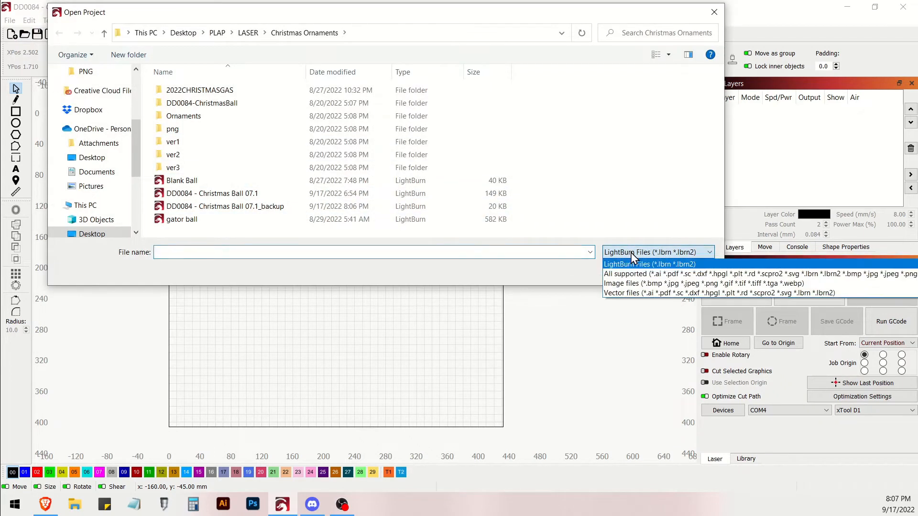
click(634, 279)
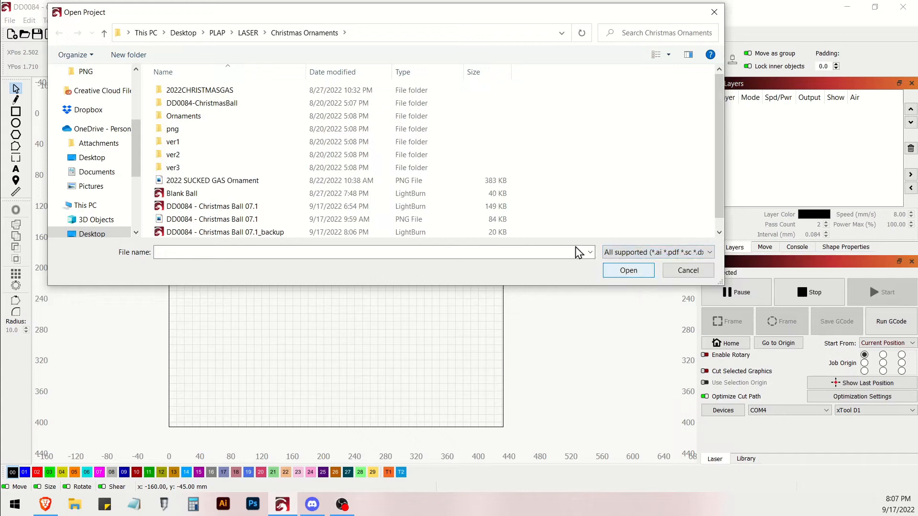
double_click(205, 105)
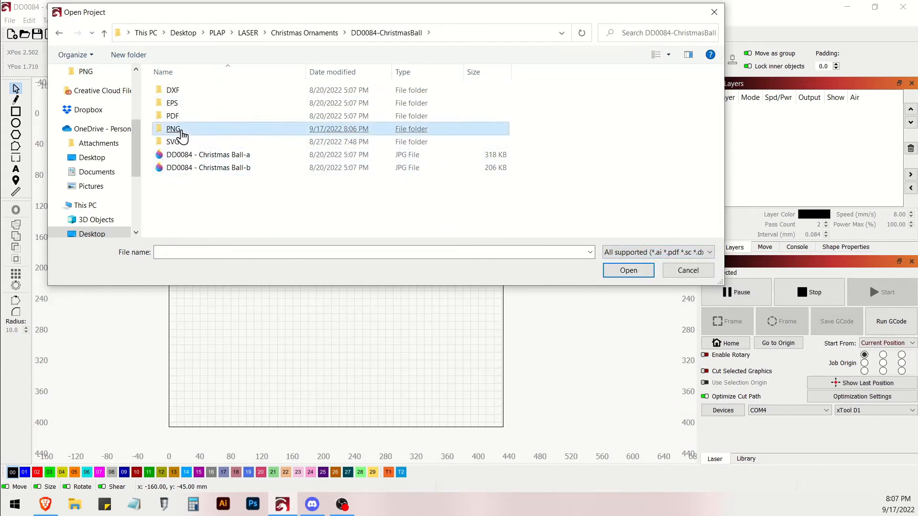
double_click(179, 130)
- Examine the ornament designs in the PNG folder, selecting Christmas Ball 11, 07 and 14 in turn
scroll(468, 160, down, 1)
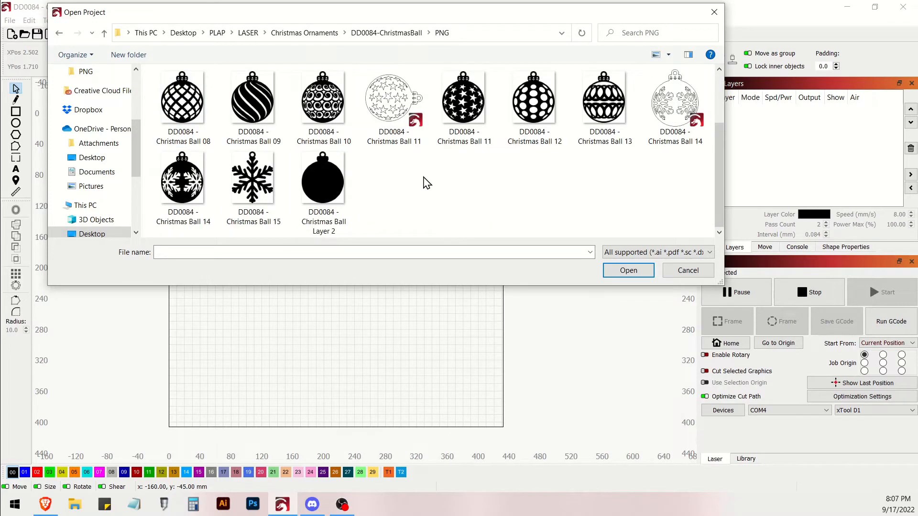
scroll(453, 201, up, 1)
click(453, 201)
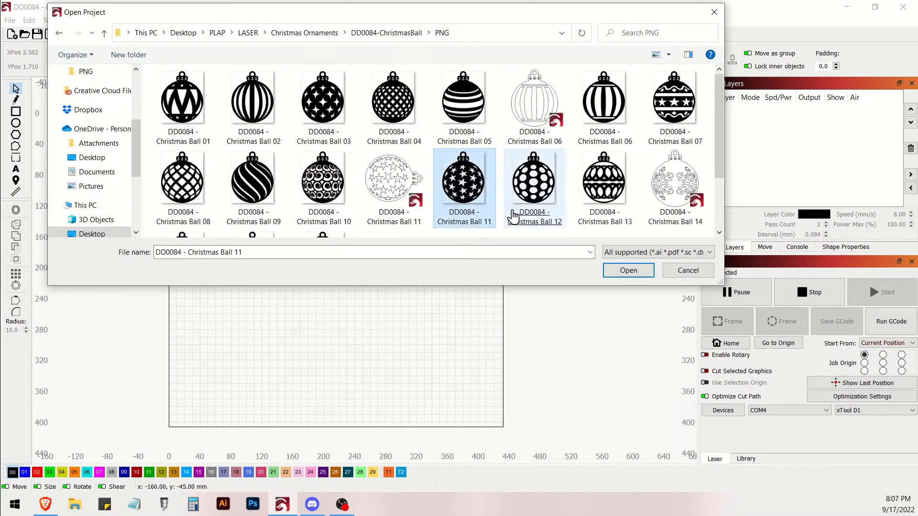
click(678, 106)
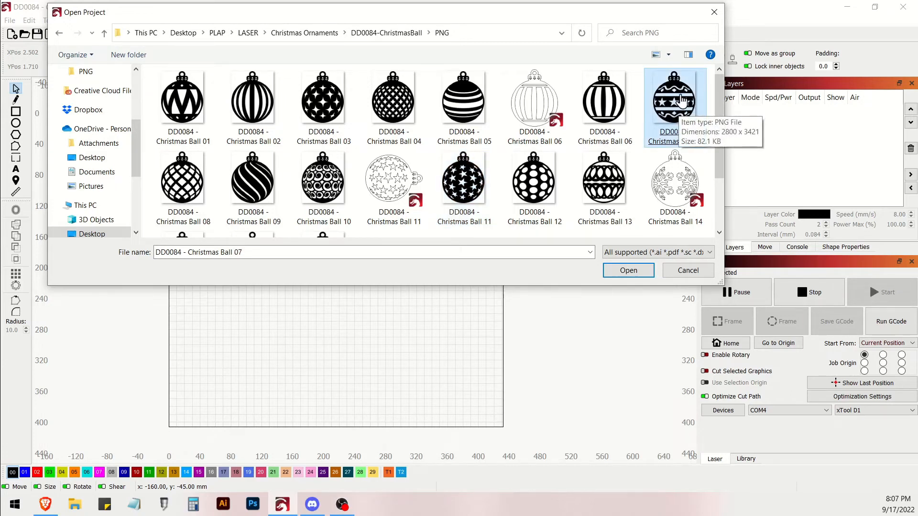
click(692, 170)
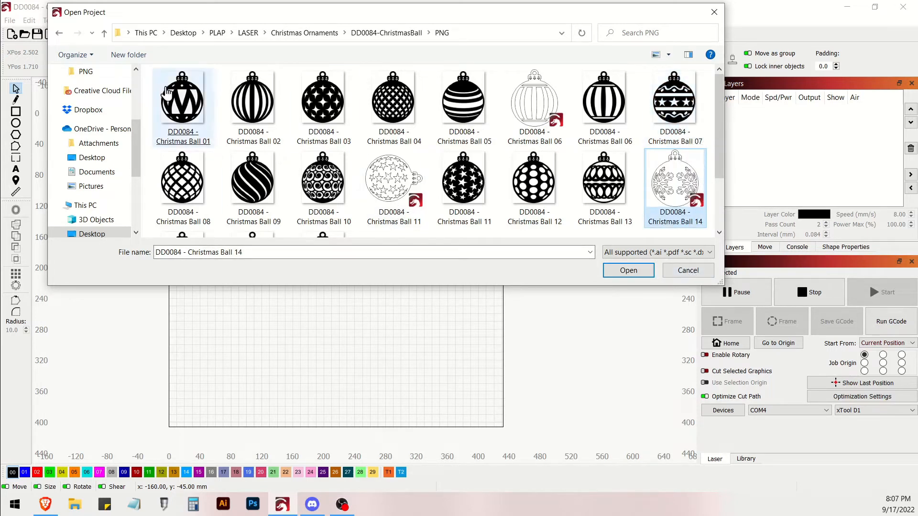
- Browse up to the Christmas Ornaments folder and open the PNG image DD0084 - Christmas Ball 07.1
click(103, 32)
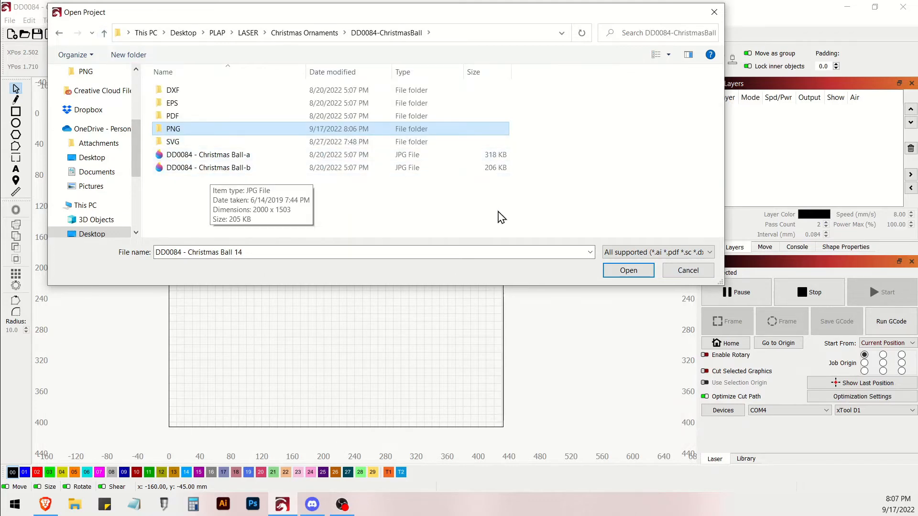
click(622, 253)
click(621, 277)
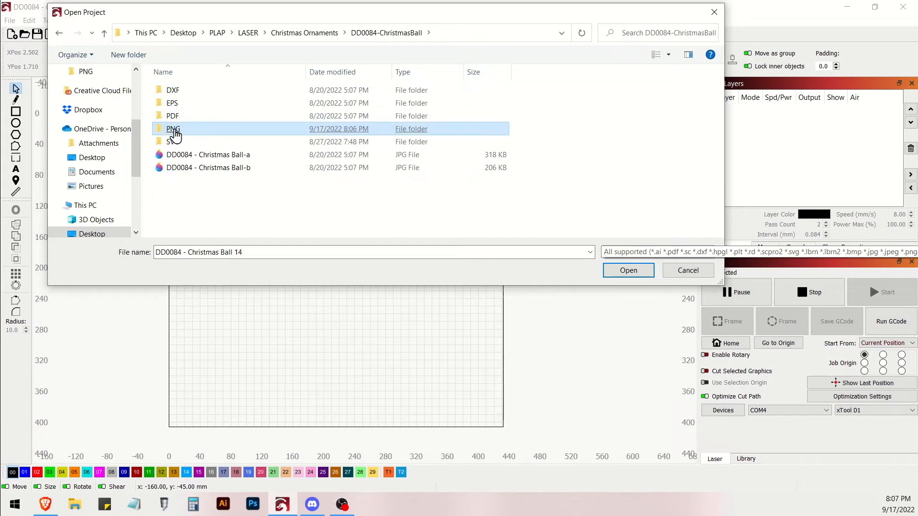
click(104, 33)
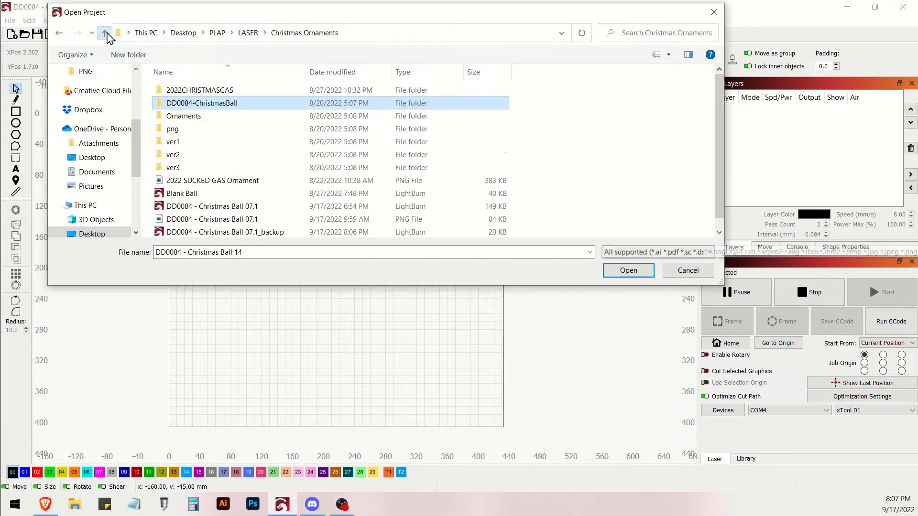
scroll(228, 155, down, 1)
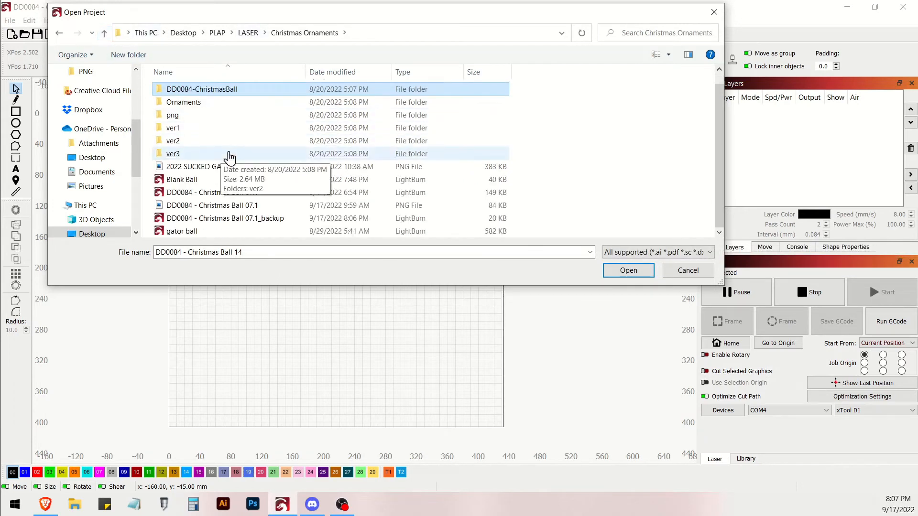
click(233, 210)
double_click(233, 211)
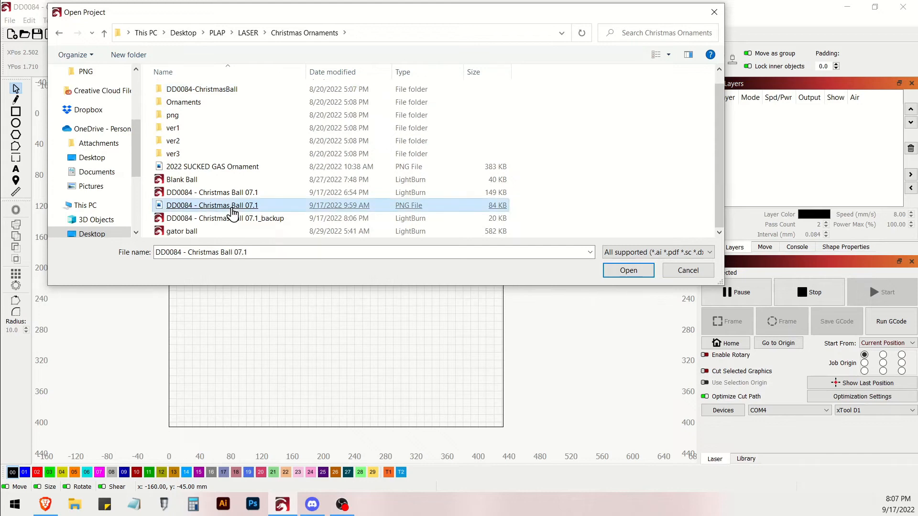
- Select the whole imported ornament image and delete it from the workspace
scroll(233, 214, down, 3)
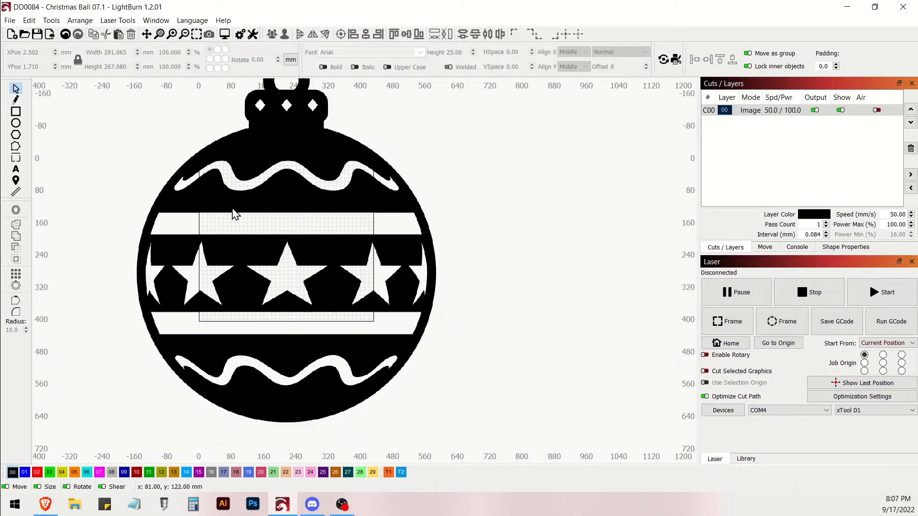
scroll(236, 215, up, 2)
scroll(236, 218, down, 2)
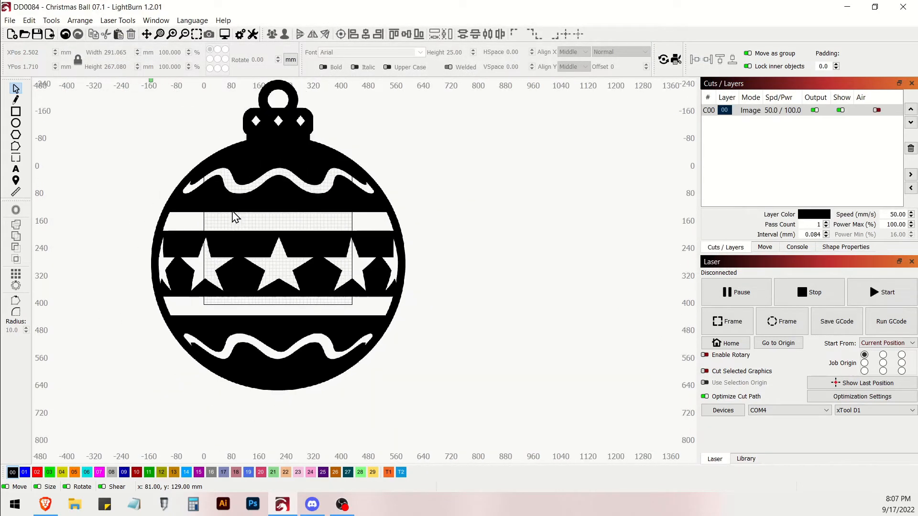
drag(440, 440, 120, 129)
key(Delete)
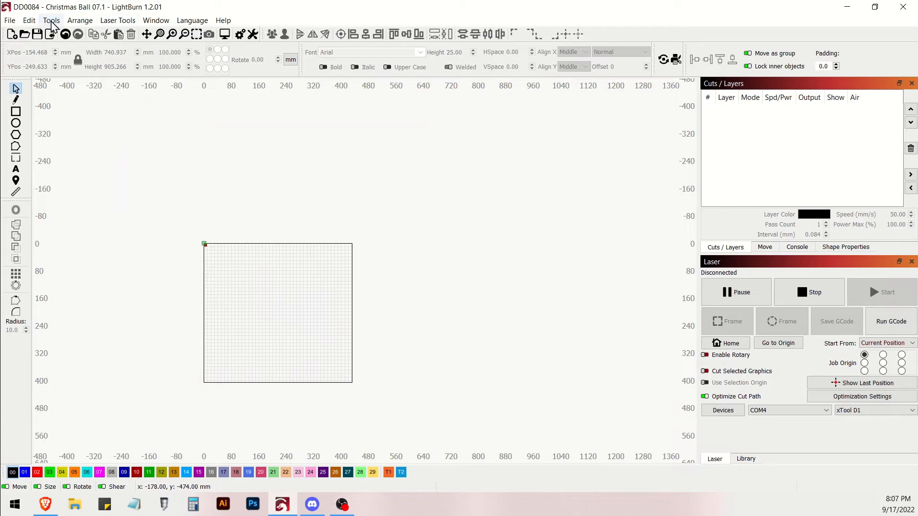
- Show all supported file types and open the LightBurn project DD0084 - Christmas Ball 07.1 from the Christmas Ornaments folder
click(24, 35)
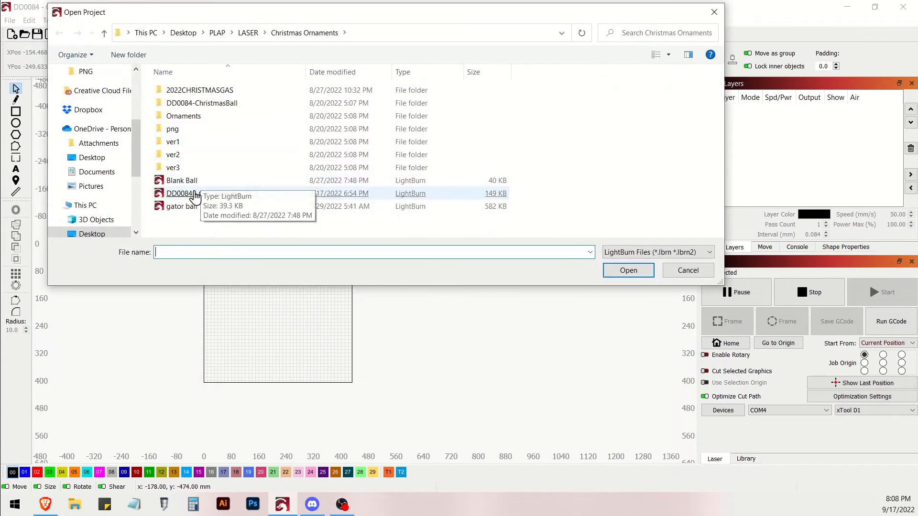
click(614, 253)
click(615, 274)
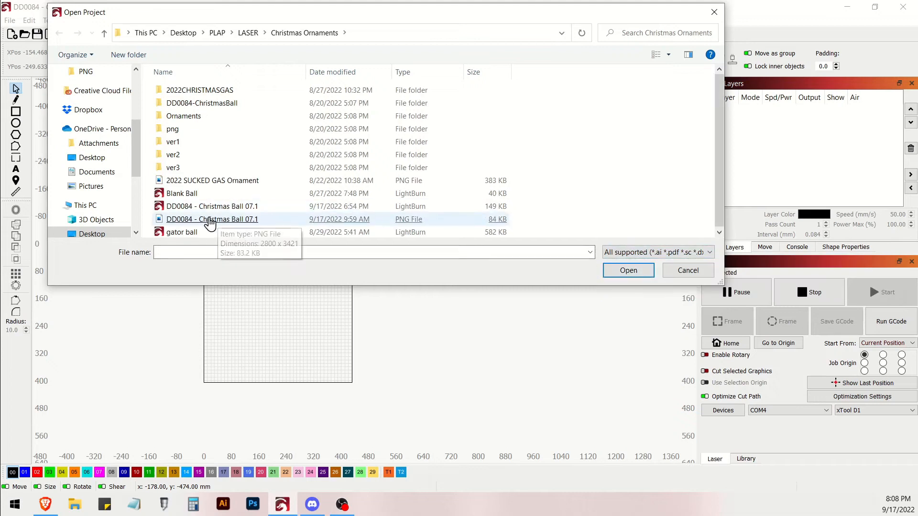
click(218, 233)
click(210, 221)
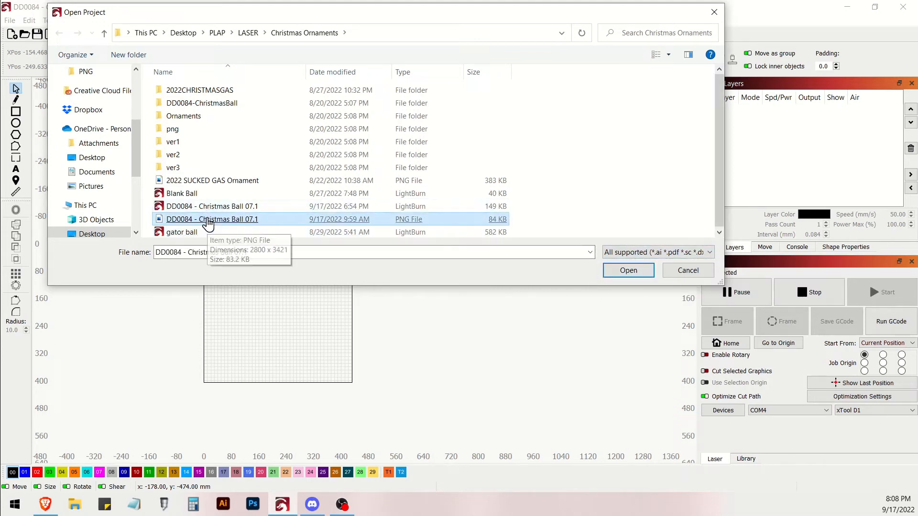
double_click(209, 207)
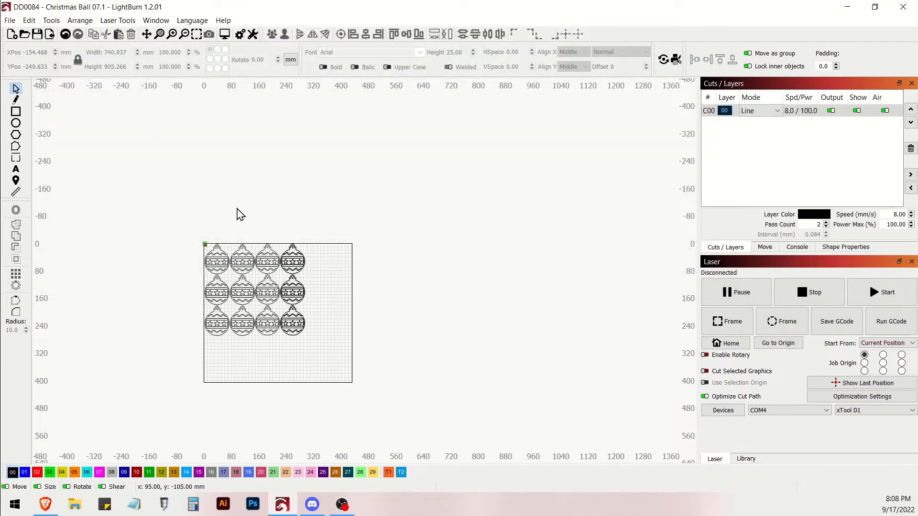
- Examine the arrangement of the star-patterned ornaments on the work area, selecting the first ornament and clearing the selection
scroll(351, 223, down, 4)
scroll(353, 228, up, 4)
scroll(331, 255, up, 4)
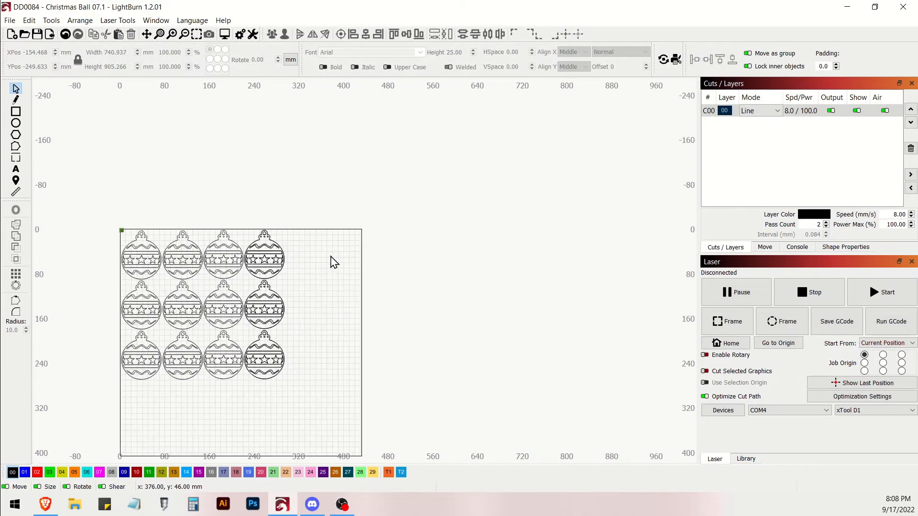
right_click(487, 210)
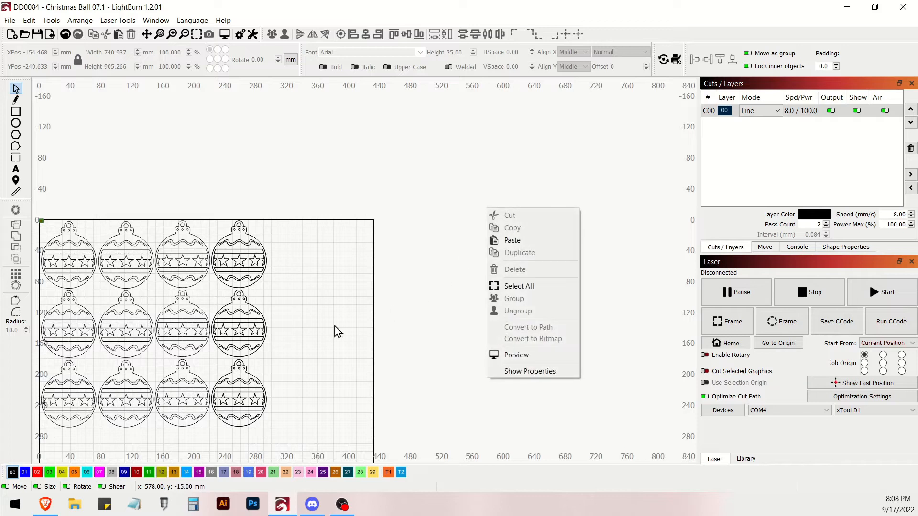
click(412, 314)
key(space)
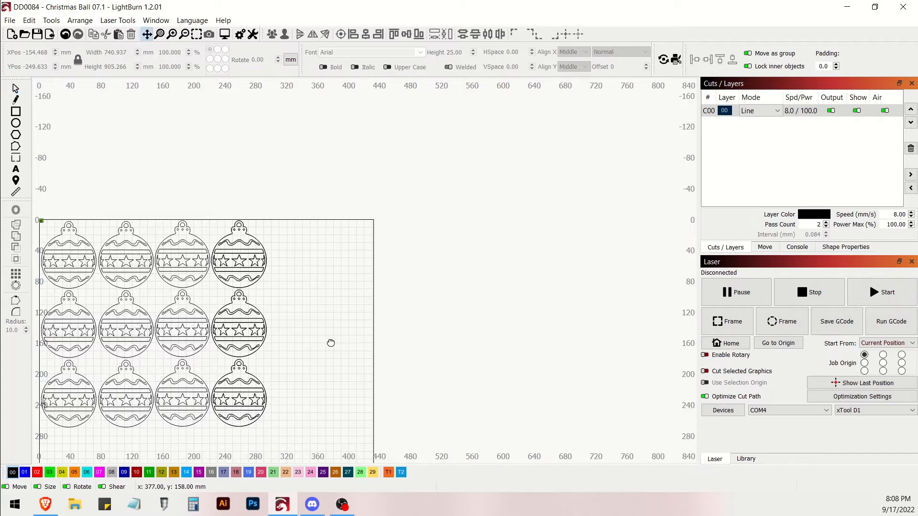
drag(303, 353, 456, 257)
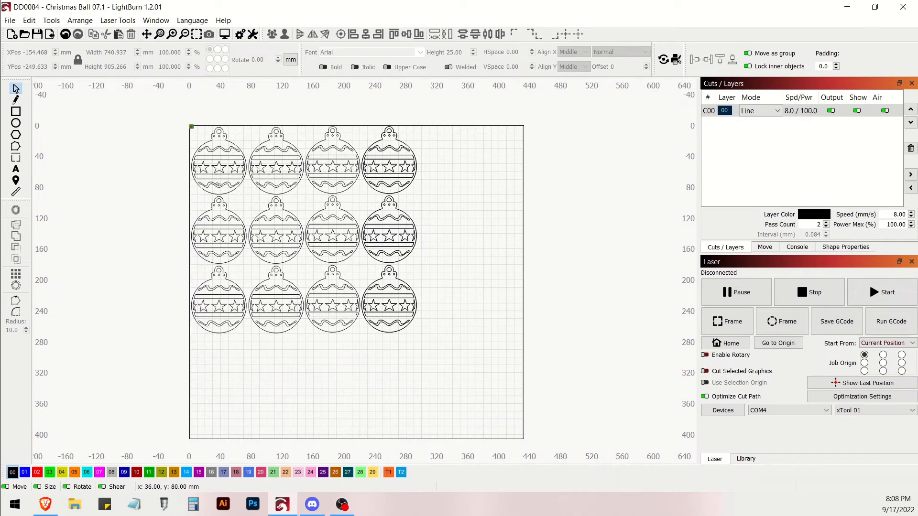
click(215, 171)
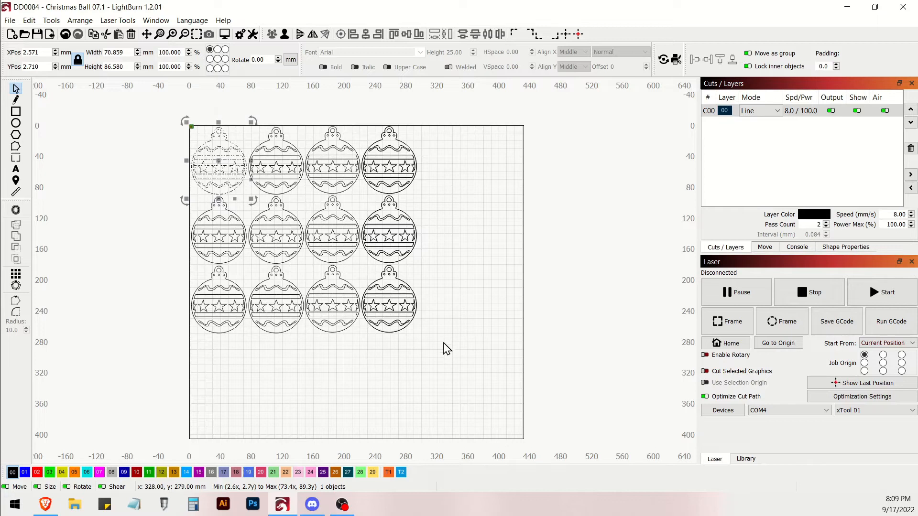
click(451, 364)
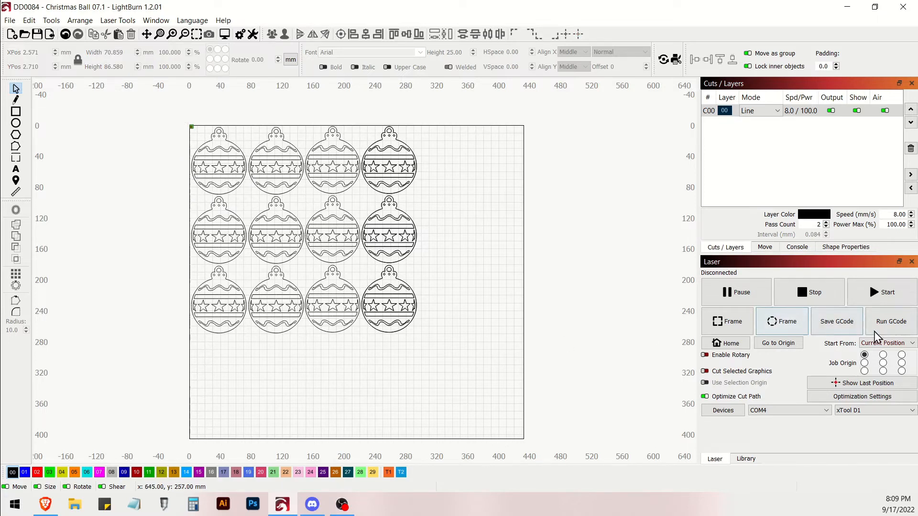
- Review the cut settings of layer C00, including speed, power, passes and tabs, and accept them
double_click(800, 114)
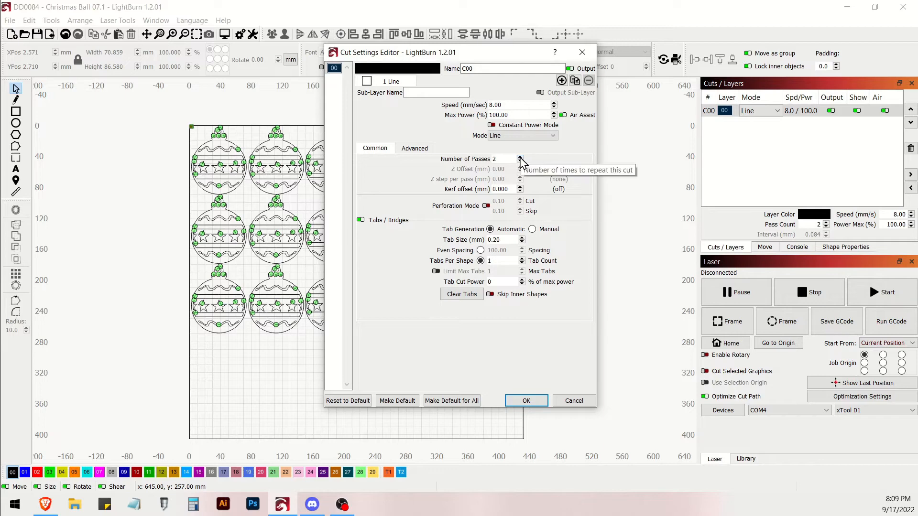
click(526, 401)
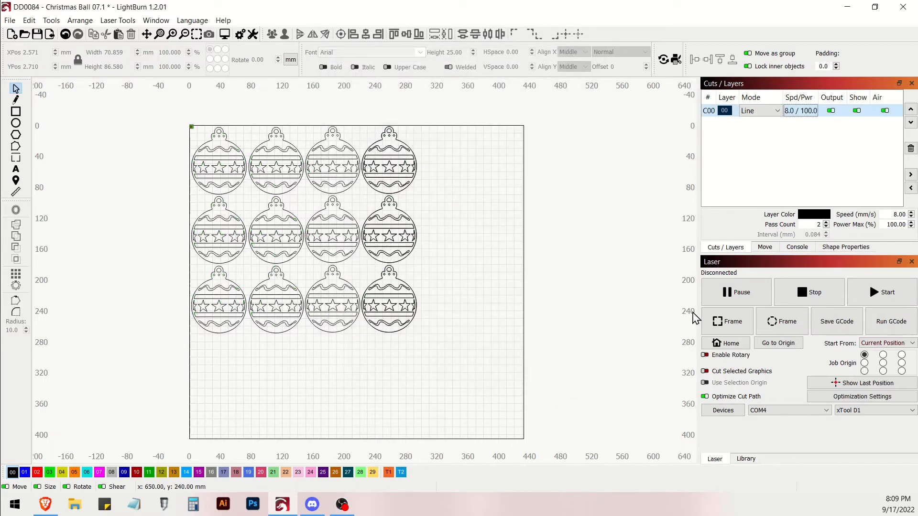